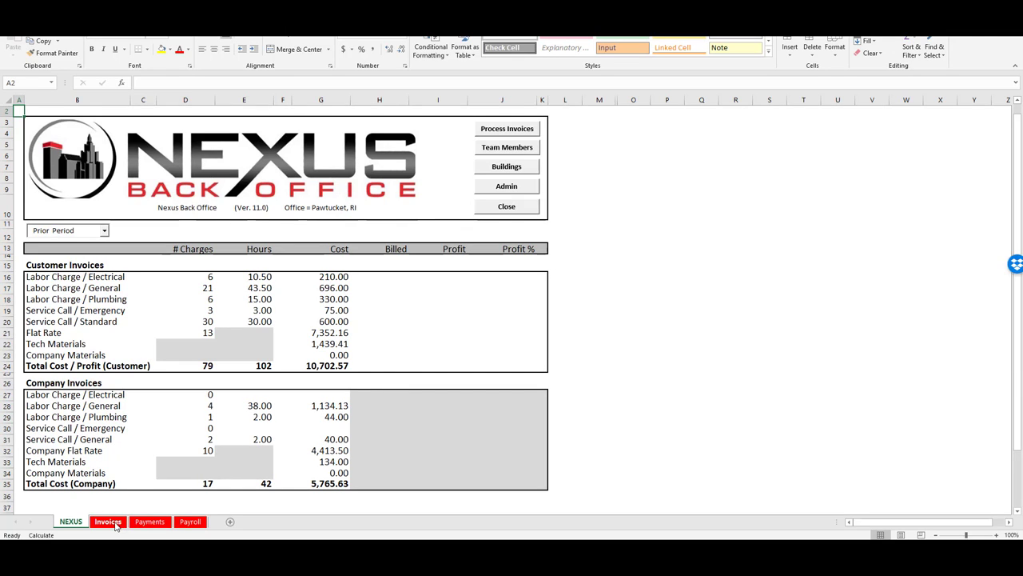
# Switch from the NEXUS dashboard to the Invoices sheet
pyautogui.click(114, 524)
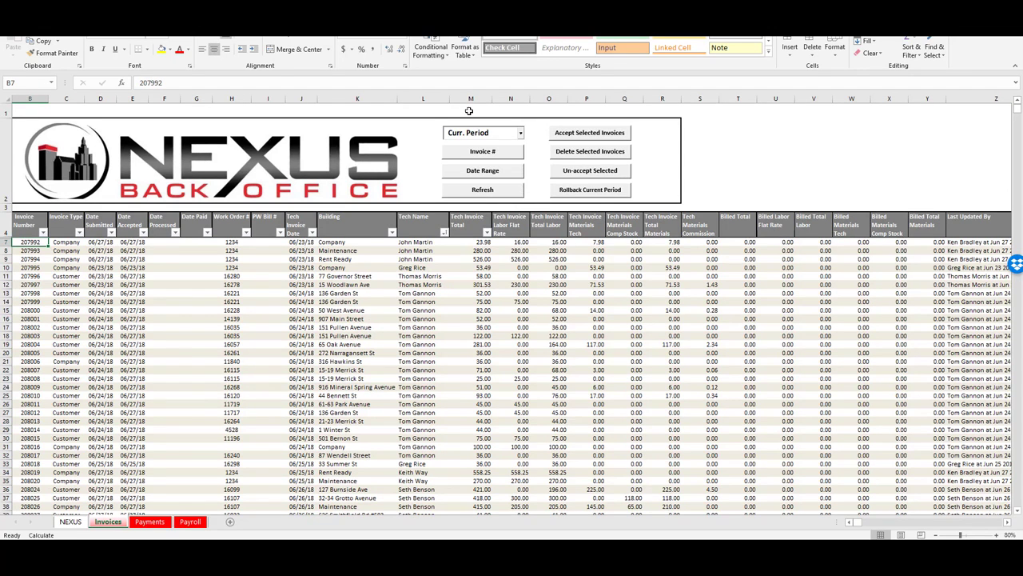
# Set the Invoices sheet's period filter to Curr. Period
pyautogui.click(521, 137)
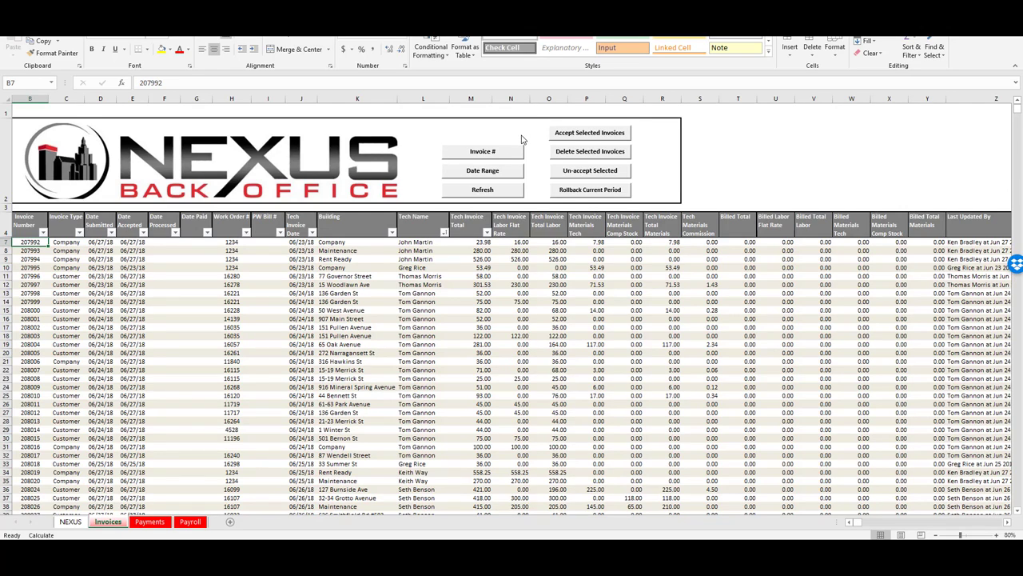
pyautogui.click(519, 134)
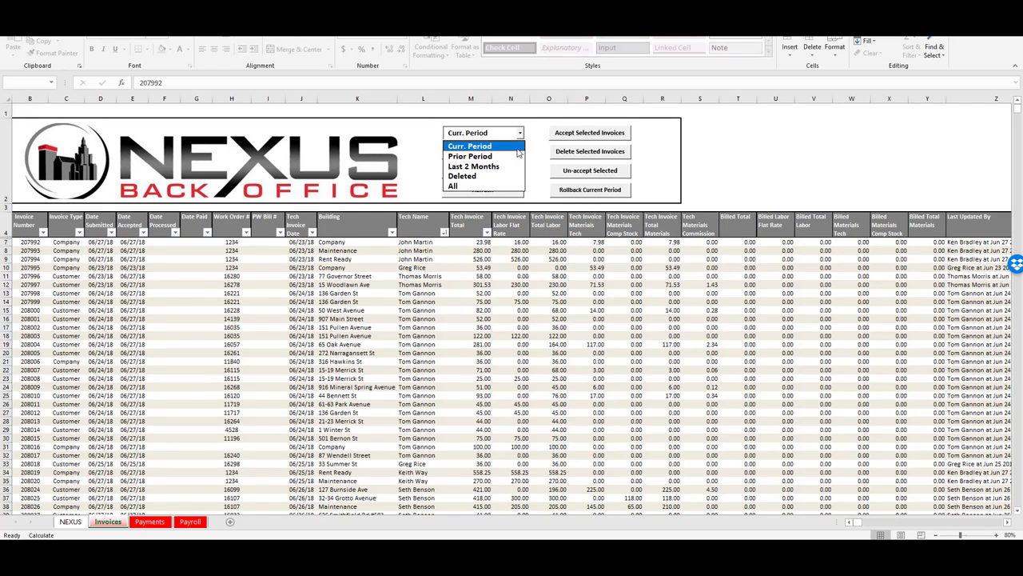
pyautogui.click(479, 146)
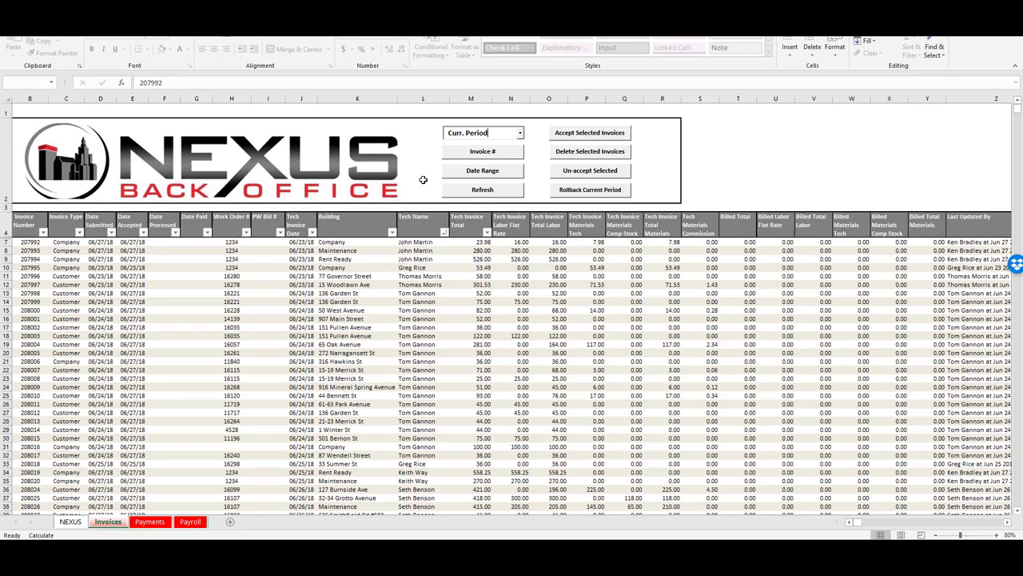
# Review the invoice rows from invoice 208001 downward, checking types, buildings and totals
pyautogui.click(80, 318)
pyautogui.scroll(-1, 100, 318)
pyautogui.scroll(-4, 100, 318)
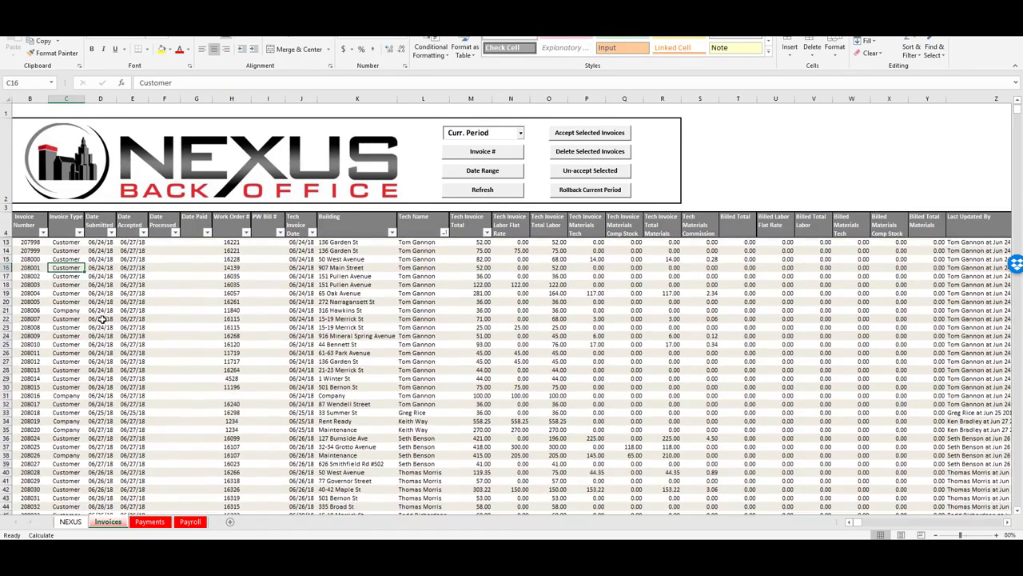
pyautogui.scroll(-5, 102, 319)
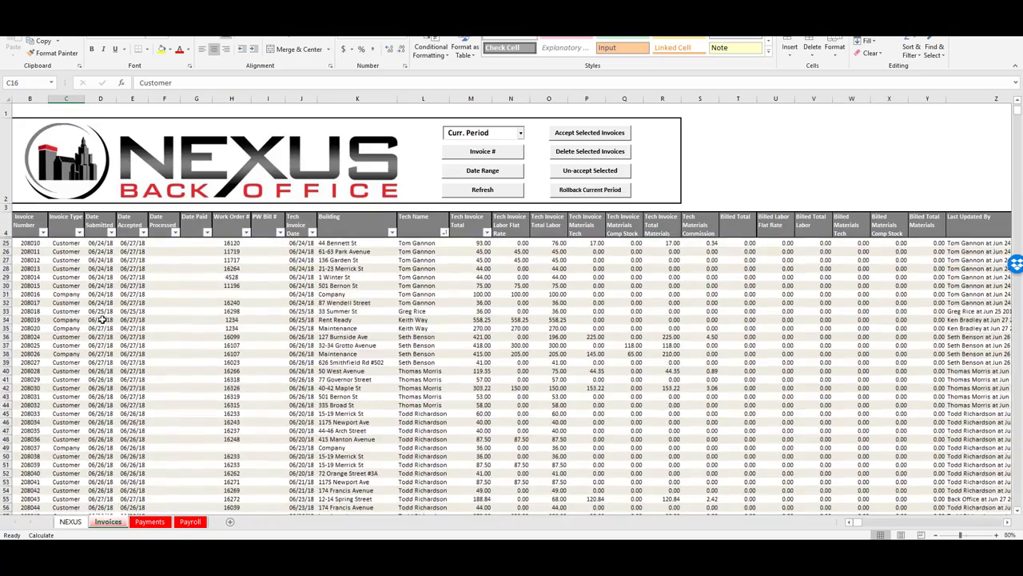
pyautogui.scroll(-4, 102, 319)
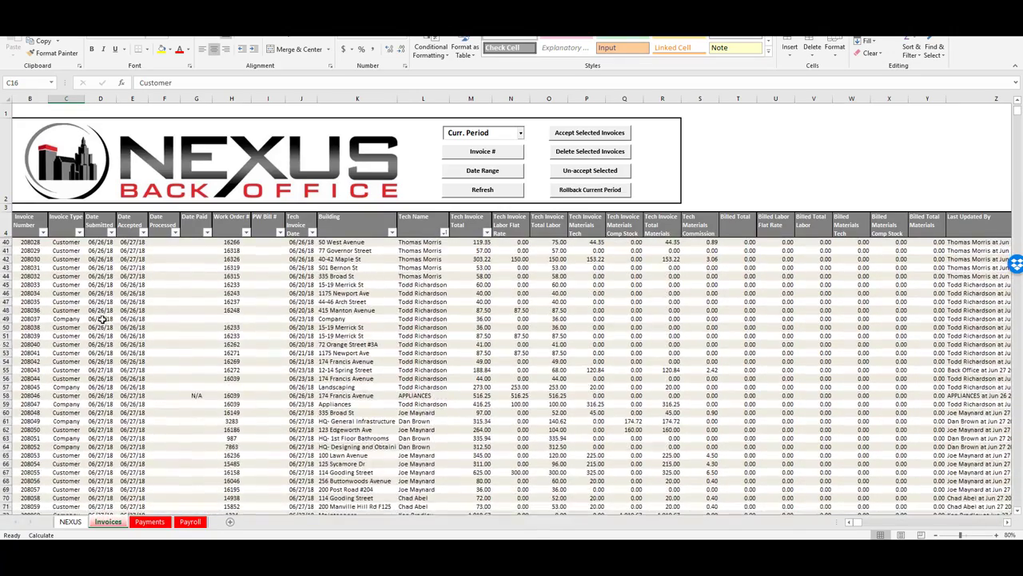
pyautogui.scroll(14, 132, 372)
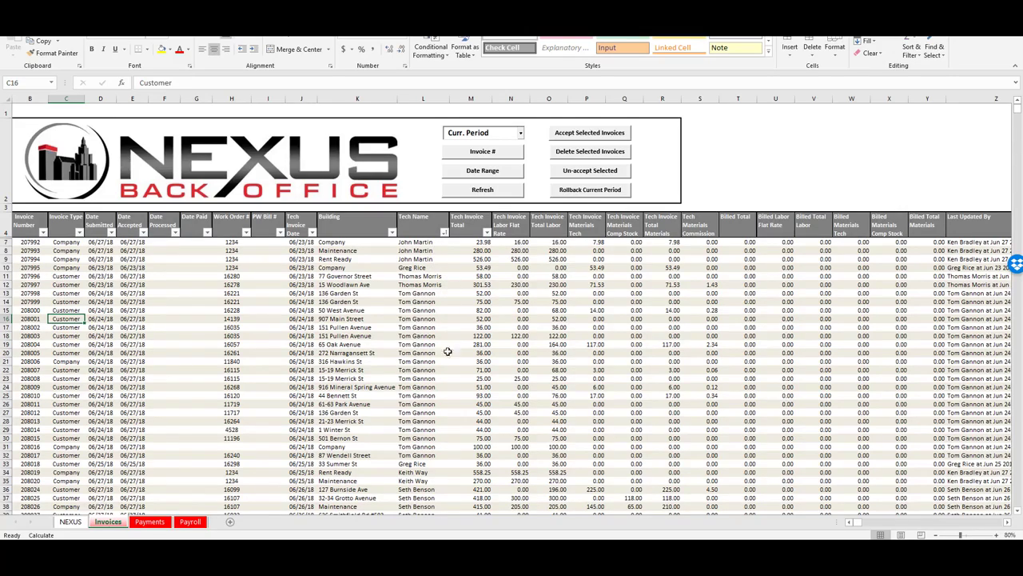
pyautogui.scroll(-2, 444, 399)
pyautogui.scroll(-4, 443, 398)
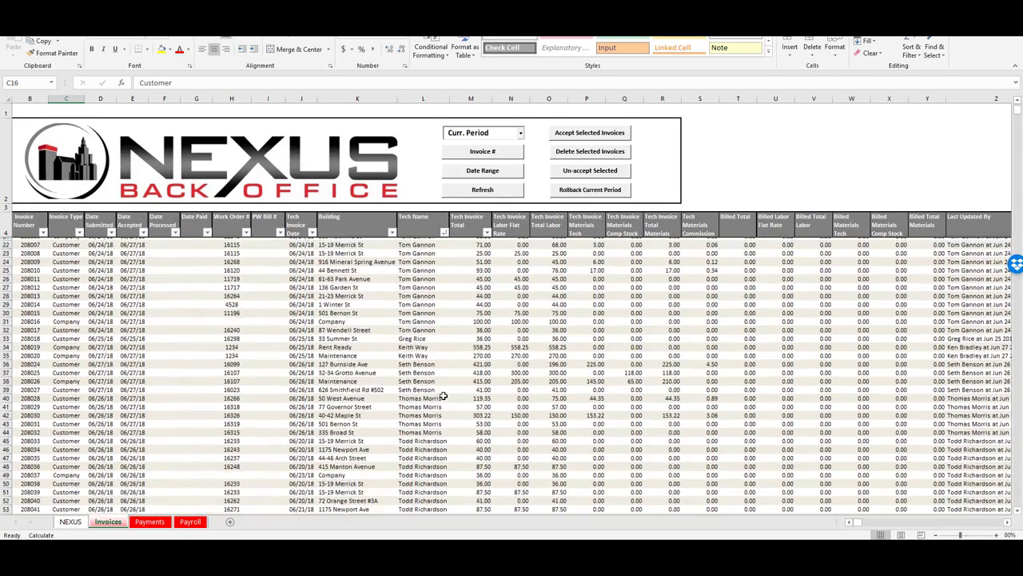
pyautogui.scroll(-1, 379, 425)
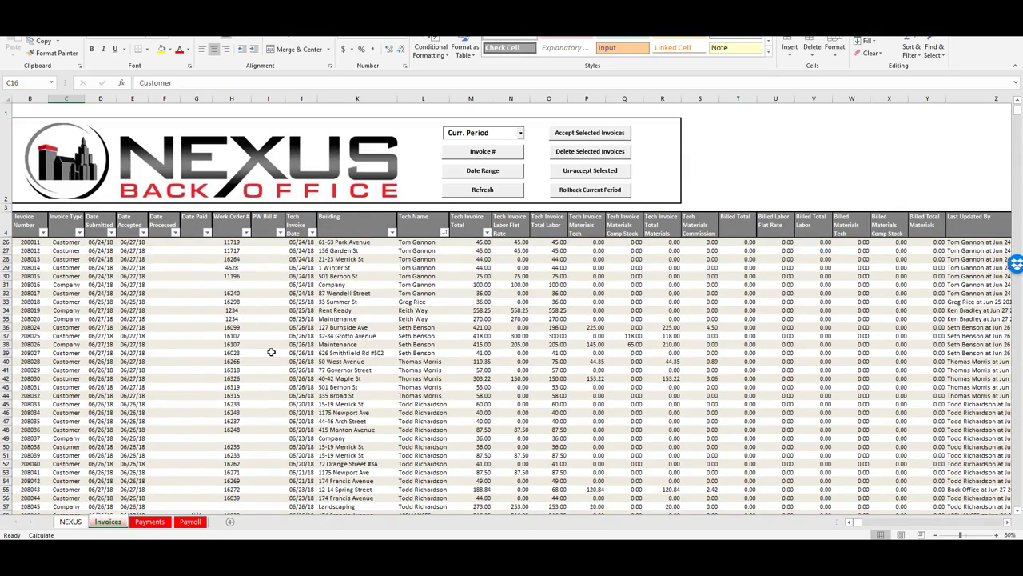
pyautogui.scroll(-3, 272, 352)
pyautogui.scroll(-3, 272, 351)
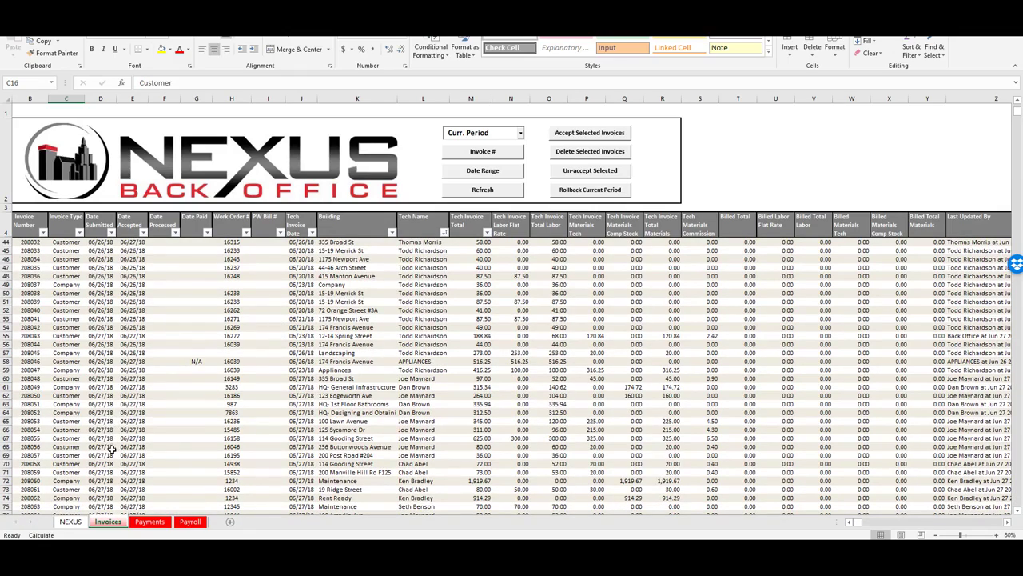
pyautogui.scroll(-2, 287, 372)
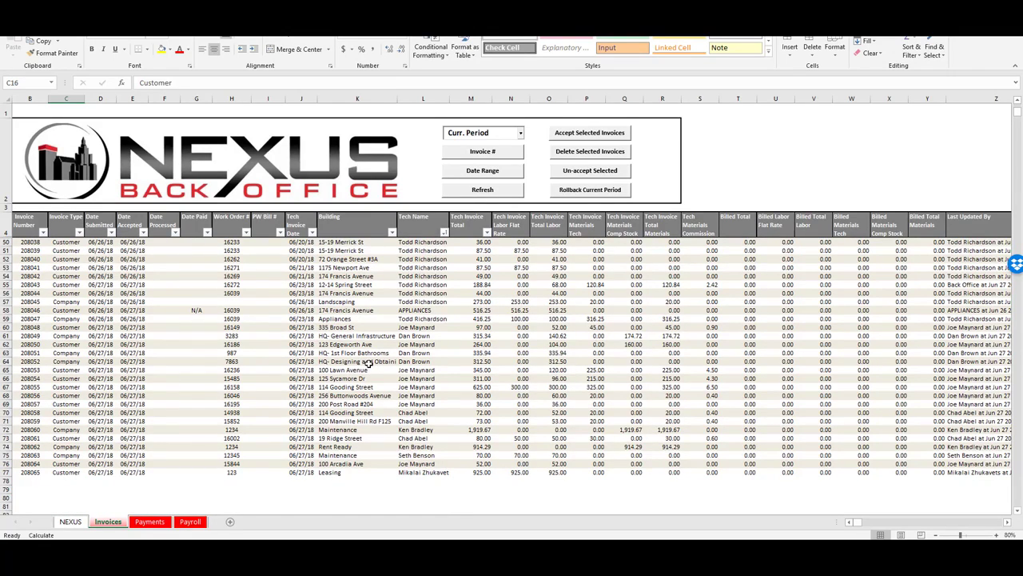
pyautogui.scroll(6, 370, 362)
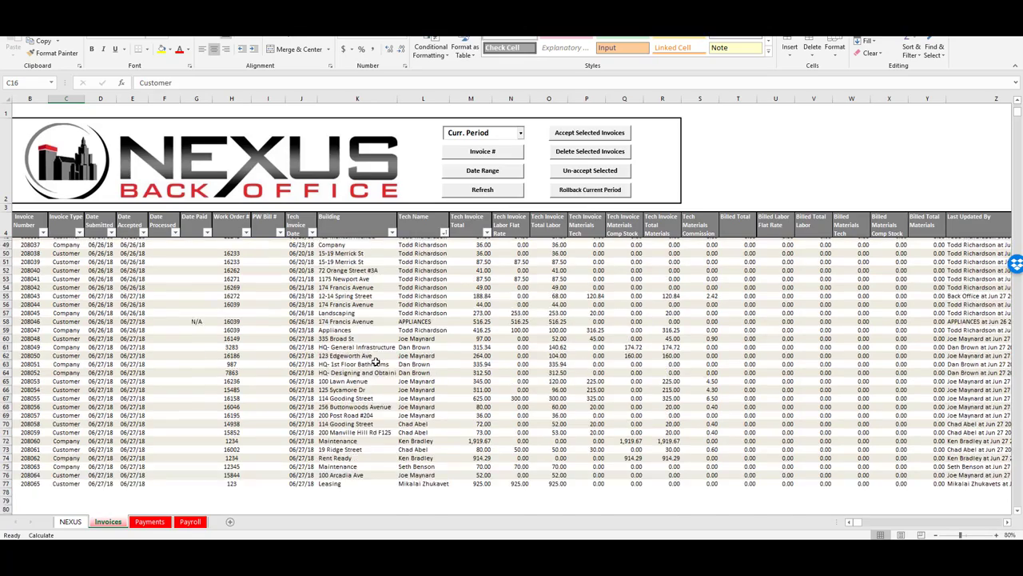
pyautogui.scroll(2, 375, 362)
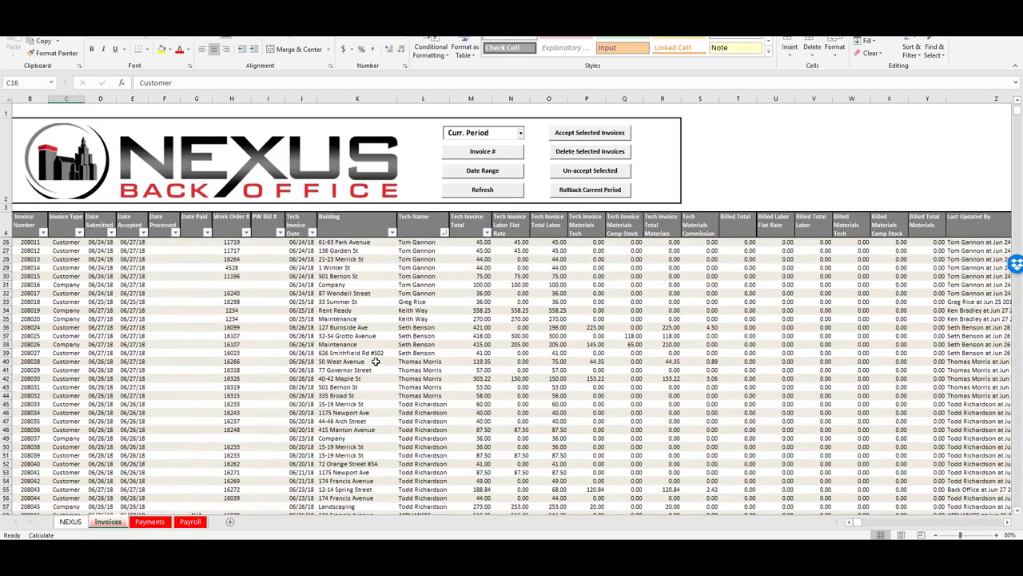
# Inspect the Maintenance, Rent Ready and Company building entries in rows 35, 34 and 31
pyautogui.click(352, 318)
pyautogui.click(347, 311)
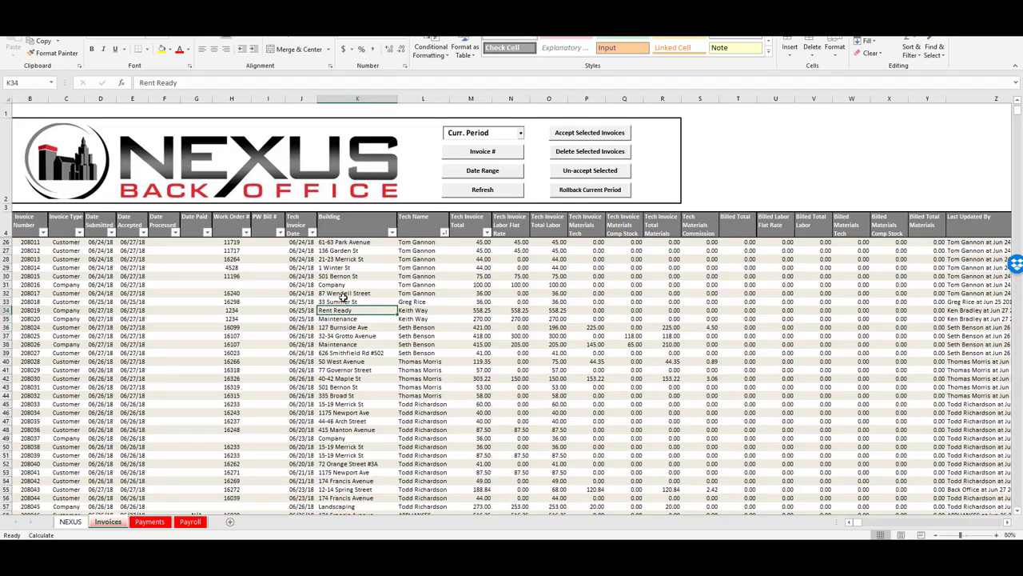
pyautogui.click(341, 284)
pyautogui.scroll(4, 369, 287)
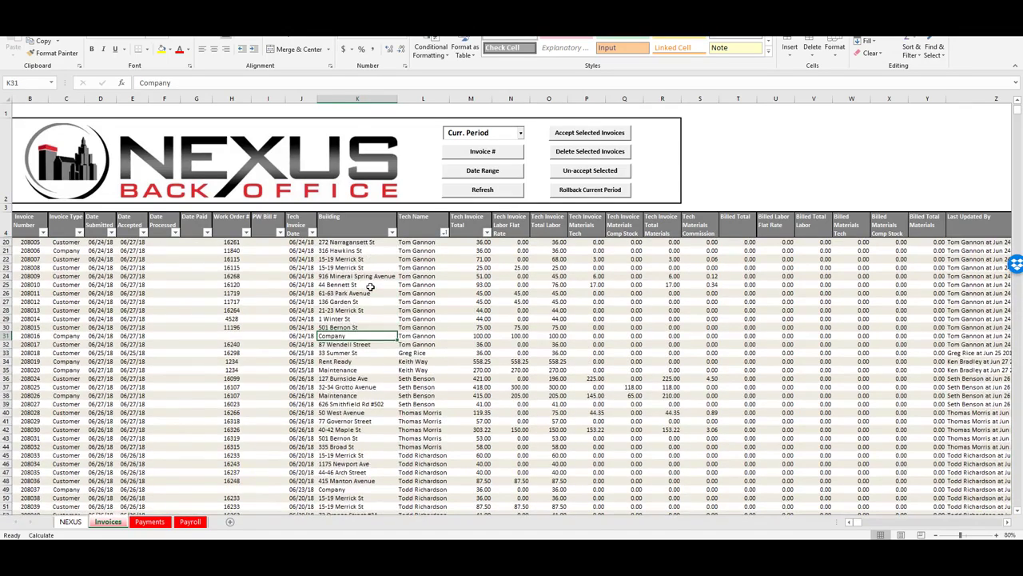
pyautogui.scroll(2, 370, 286)
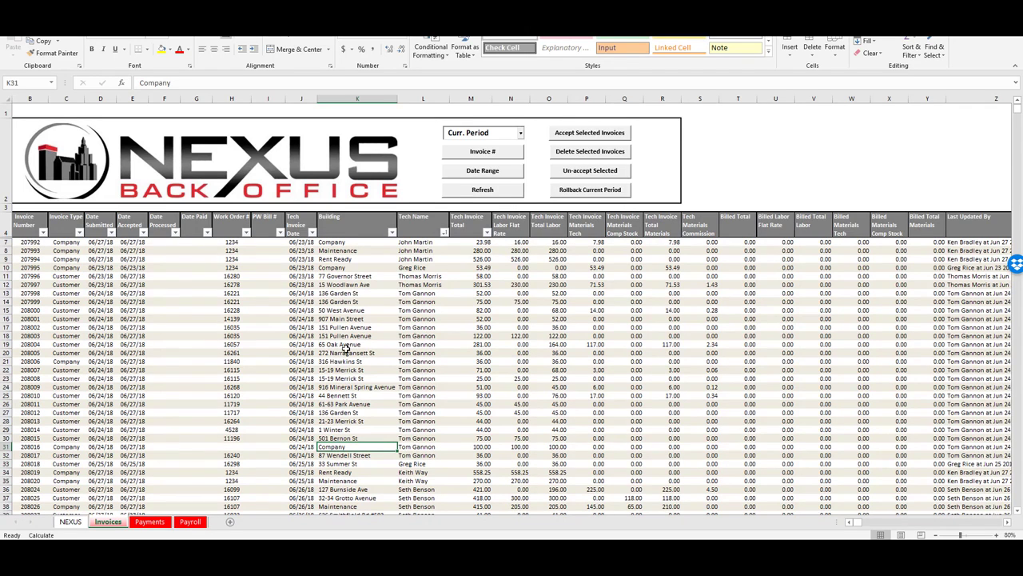
# Launch Process Invoices from the NEXUS dashboard, showing 74 invoices (53 customer, 21 company)
pyautogui.click(72, 522)
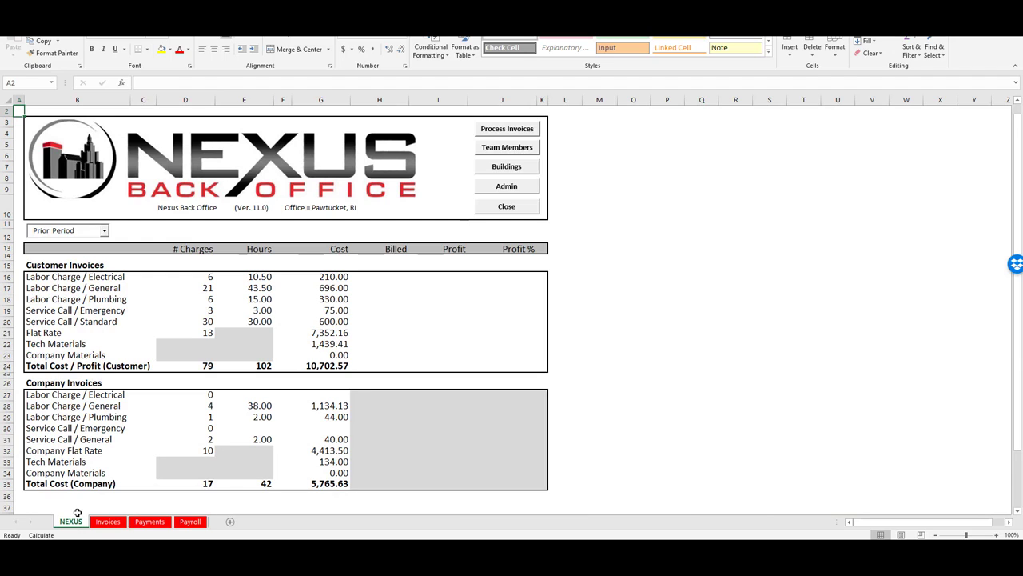
pyautogui.click(507, 134)
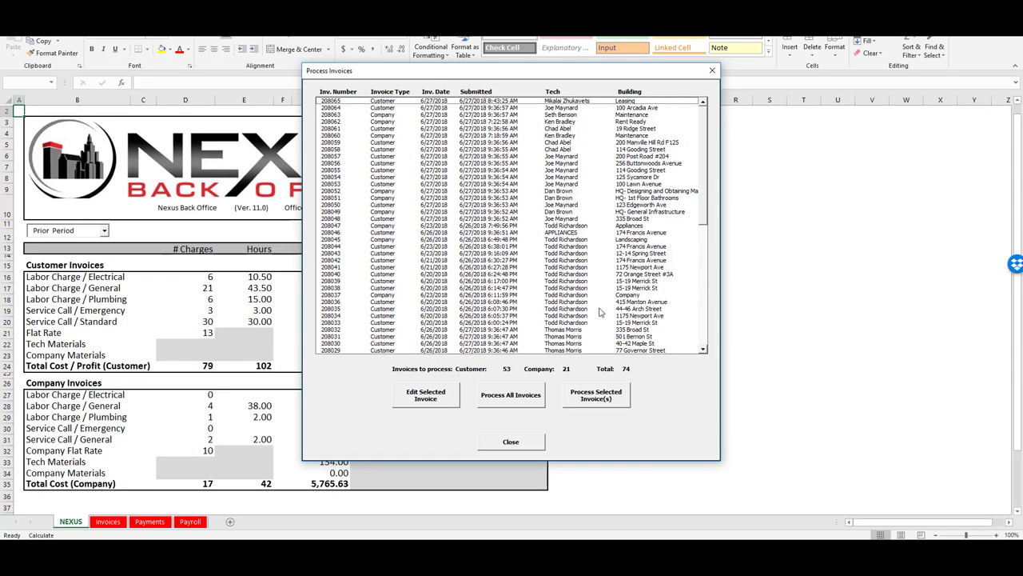
# Look over the 74 pending invoices and start Process All Invoices
pyautogui.moveTo(706, 126); pyautogui.dragTo(682, 124)
pyautogui.click(516, 403)
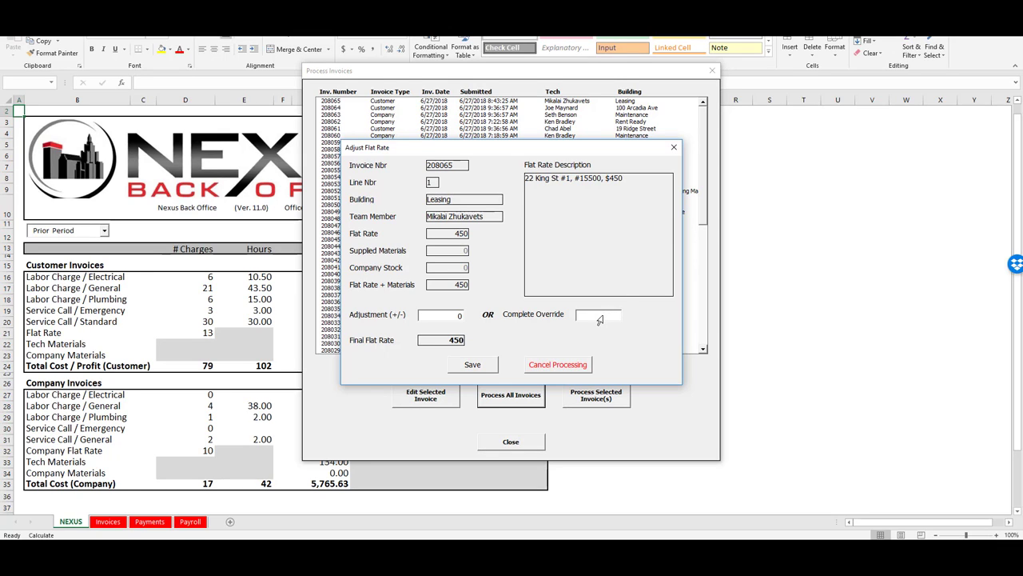
# Save Complete Override flat rates 450, 225 and 250 for invoice 208065's lines 1–3
pyautogui.write('450')
pyautogui.click(476, 367)
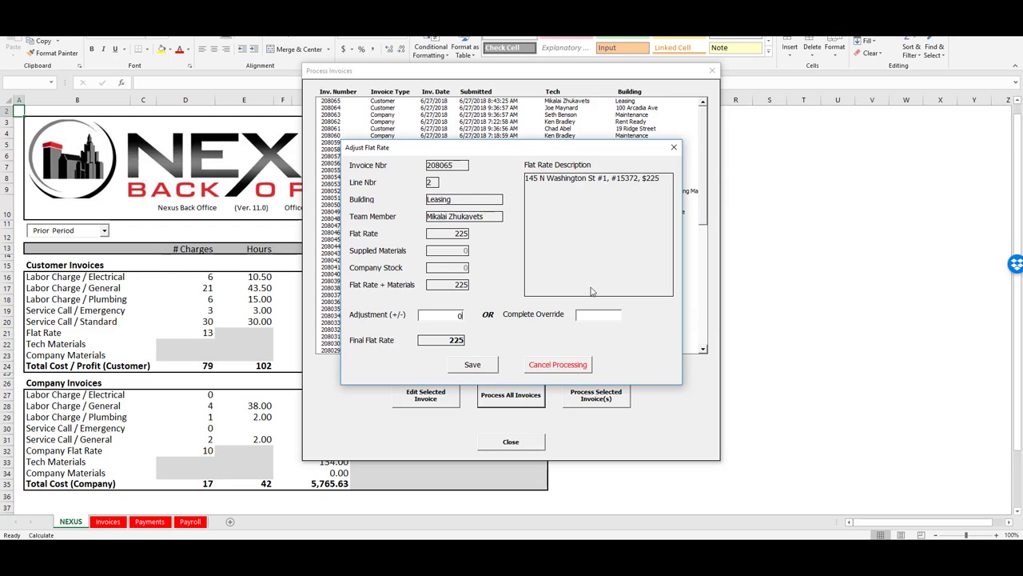
pyautogui.click(592, 318)
pyautogui.write('225')
pyautogui.click(474, 366)
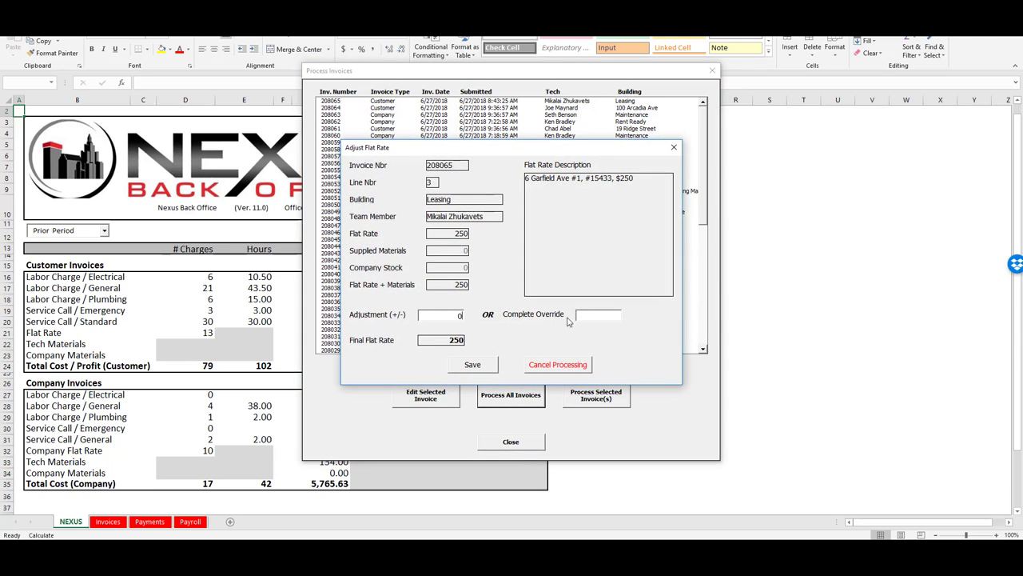
pyautogui.click(592, 317)
pyautogui.write('250')
pyautogui.click(473, 366)
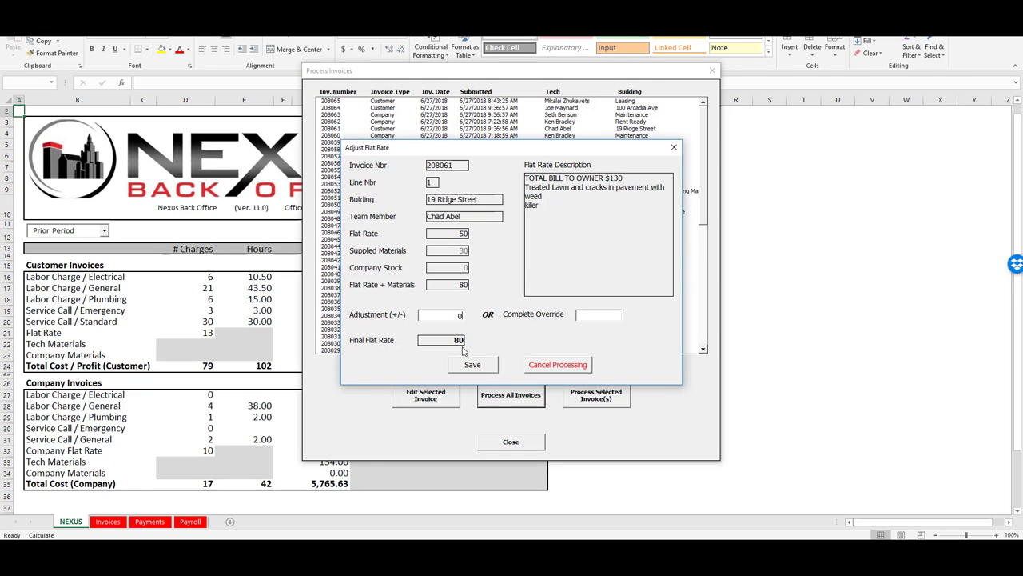
# Save Complete Override amounts 130, 825, 516.25 and 175 on invoices 208061, 208055, 208046, 208041
pyautogui.click(587, 317)
pyautogui.write('130')
pyautogui.click(474, 366)
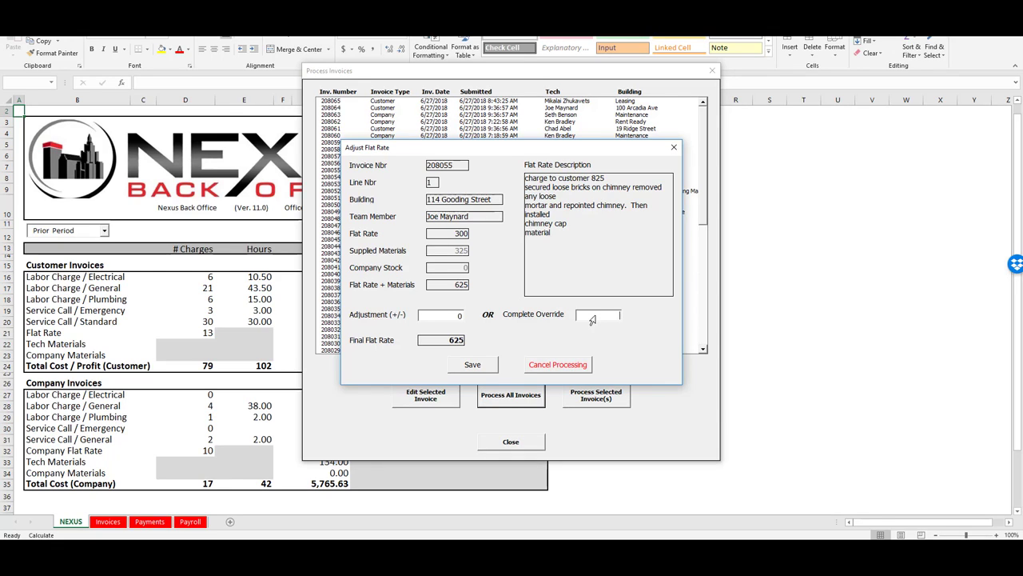
pyautogui.write('825')
pyautogui.click(475, 369)
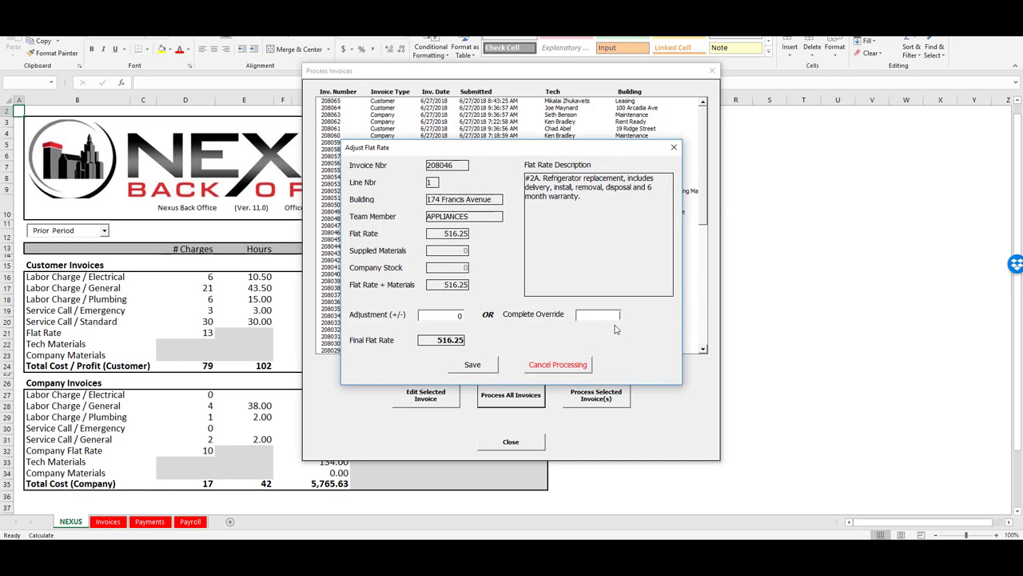
pyautogui.write('516.25')
pyautogui.click(468, 369)
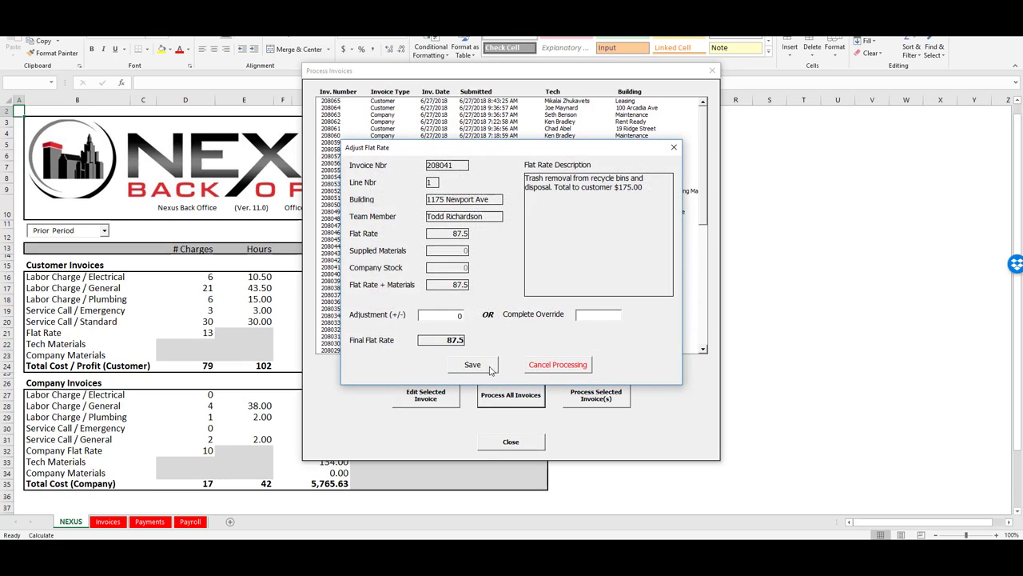
pyautogui.click(597, 318)
pyautogui.write('175')
pyautogui.click(479, 372)
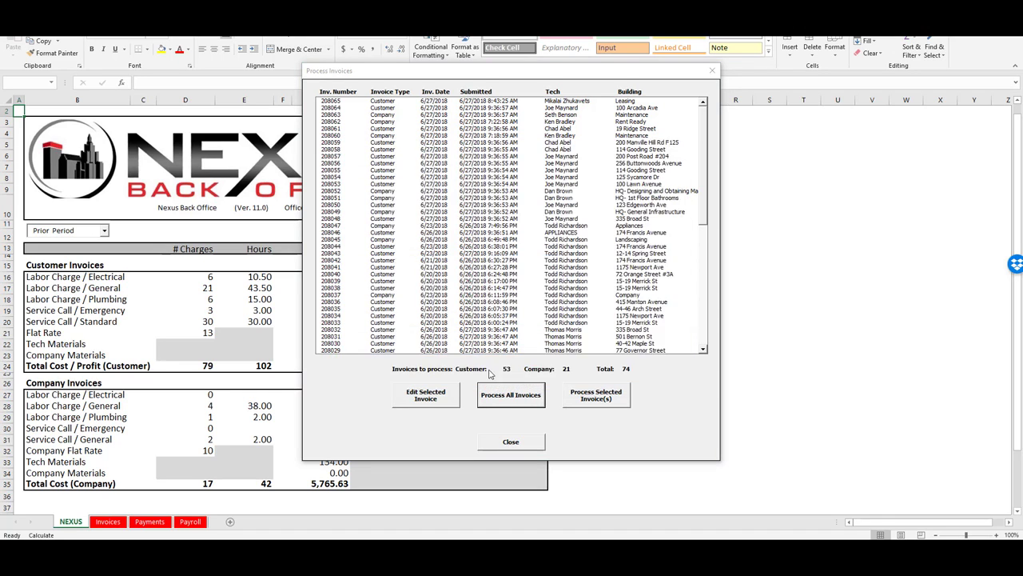
# Save Complete Override amounts 175, 175, 453.22 and 495 on invoices 208039, 208036, 208030, 208025
pyautogui.click(592, 318)
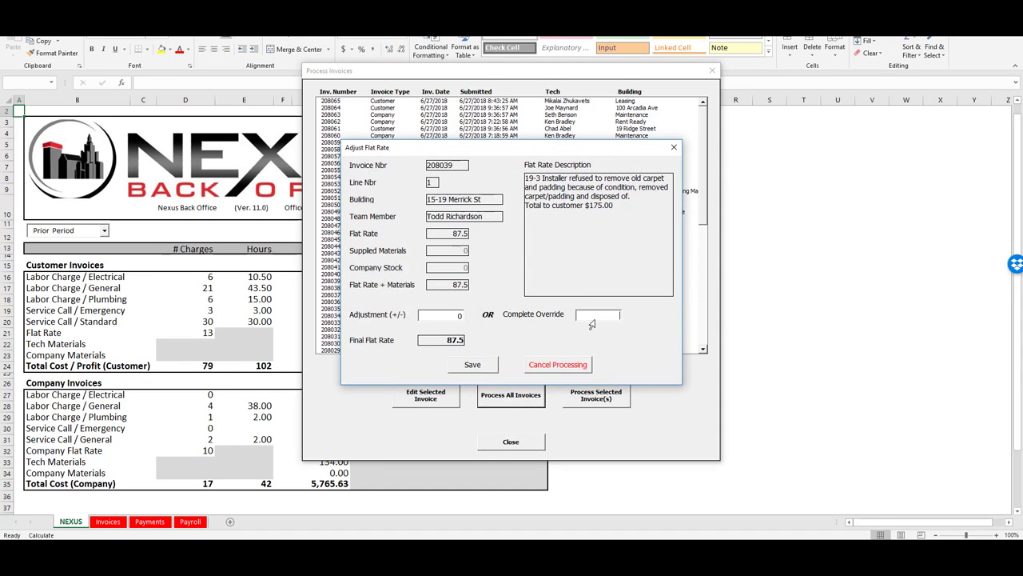
pyautogui.write('175')
pyautogui.click(483, 365)
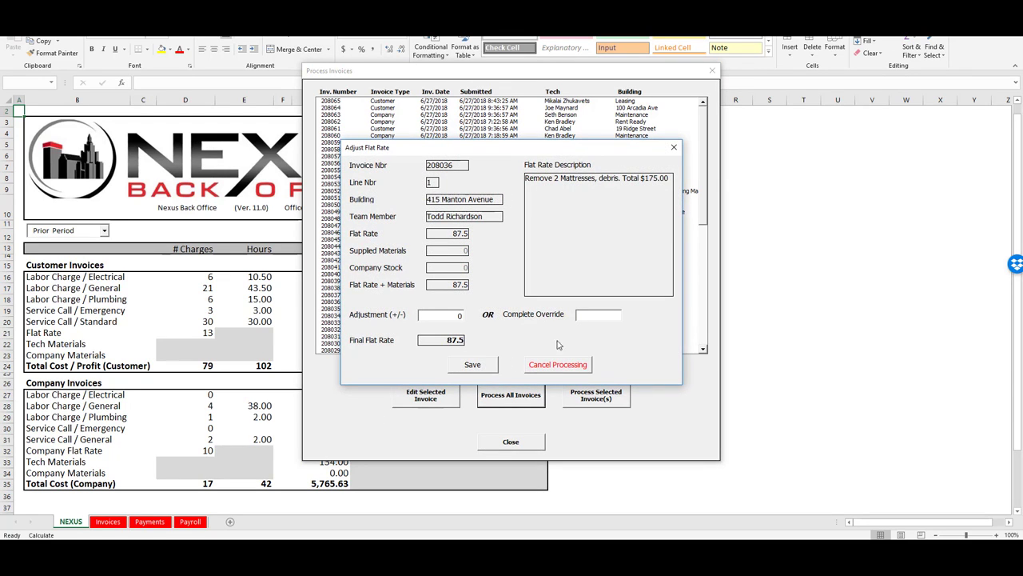
pyautogui.click(598, 319)
pyautogui.write('175')
pyautogui.click(472, 365)
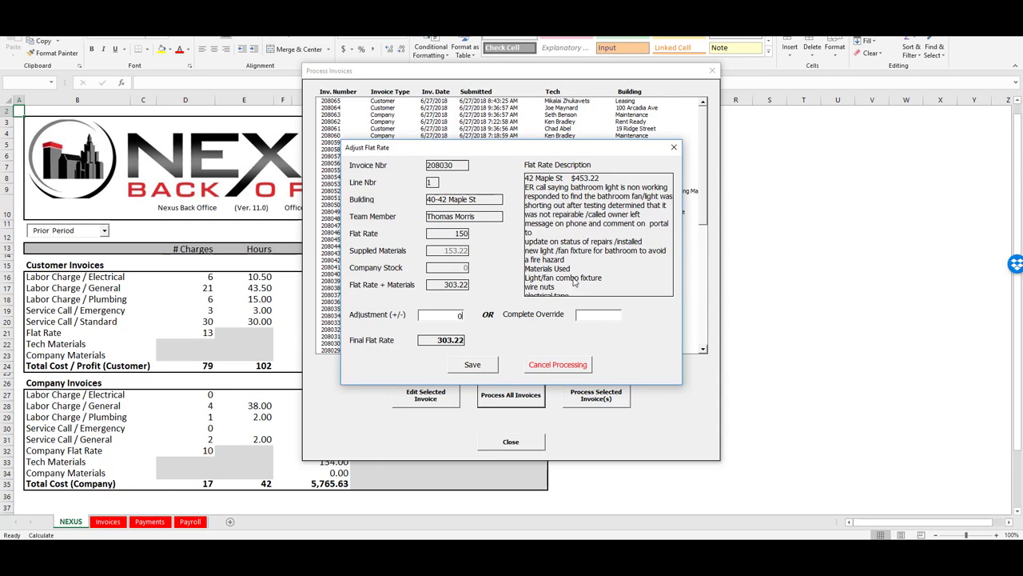
pyautogui.click(601, 319)
pyautogui.write('453.22')
pyautogui.click(484, 366)
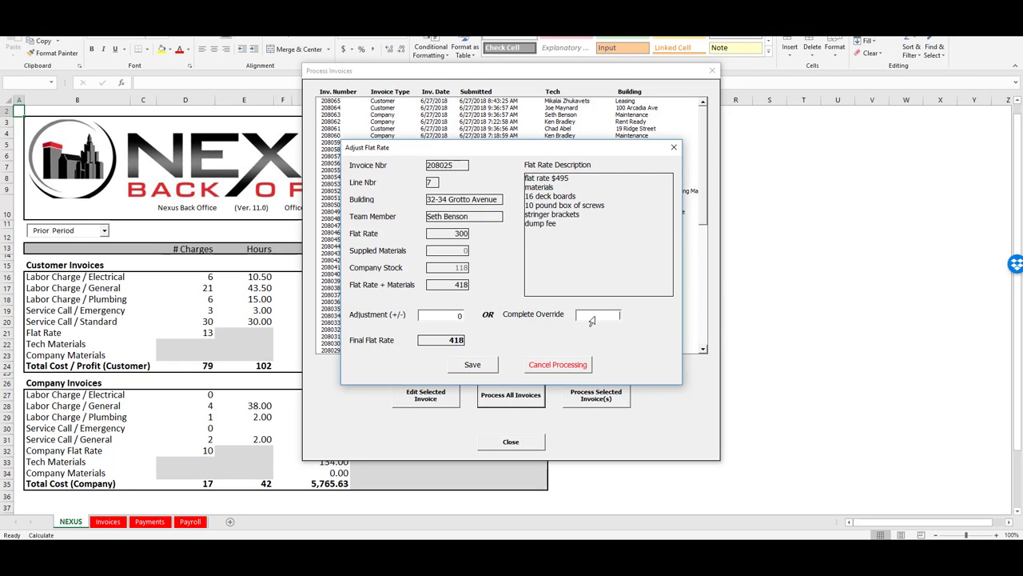
pyautogui.write('495')
pyautogui.click(476, 366)
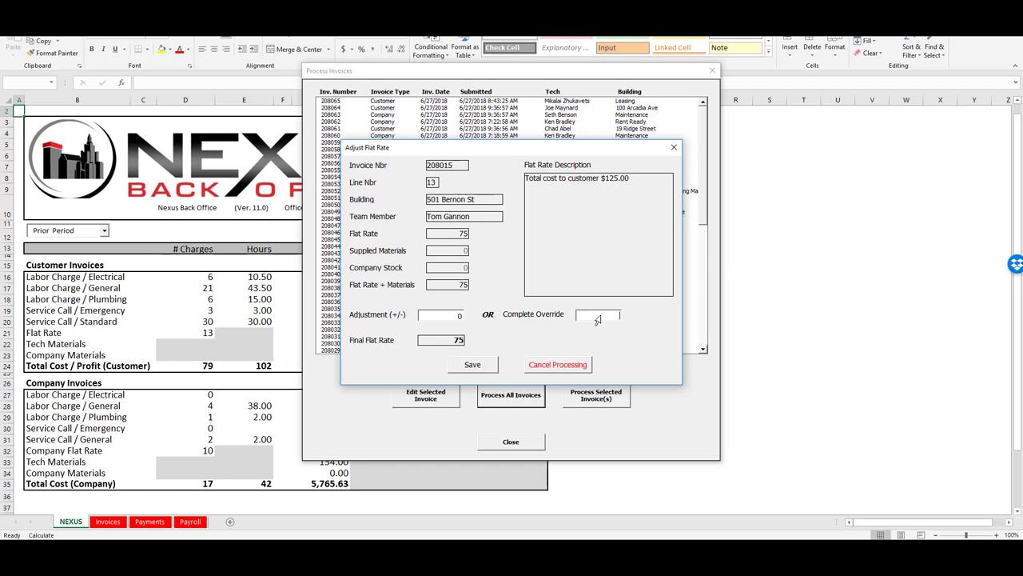
# Save flat-rate overrides of 125, 75 and 75 for invoices 208015, 208012 and 208011
pyautogui.write('125')
pyautogui.click(482, 369)
pyautogui.click(596, 317)
pyautogui.write('75')
pyautogui.click(478, 367)
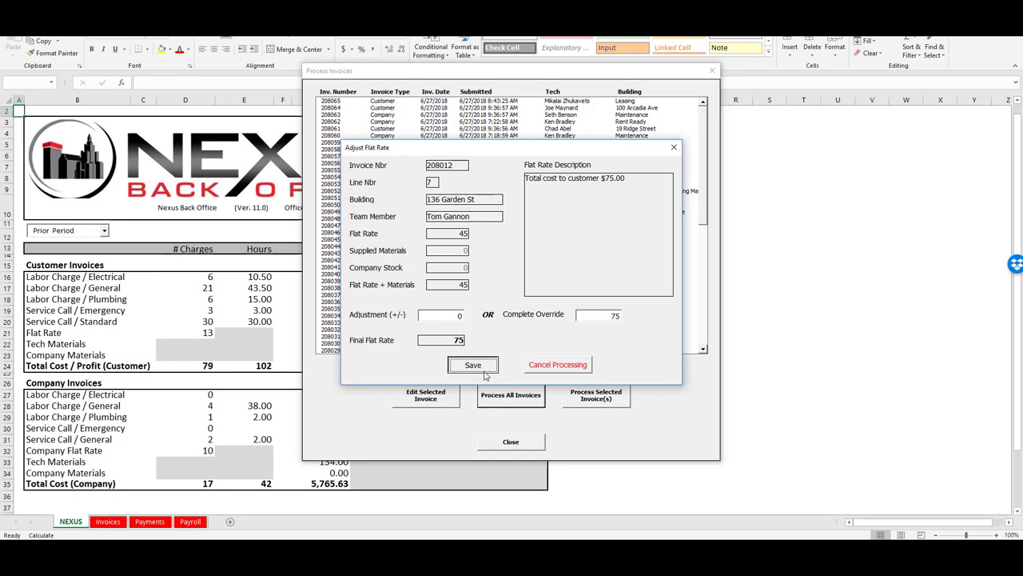
pyautogui.click(596, 319)
pyautogui.write('75')
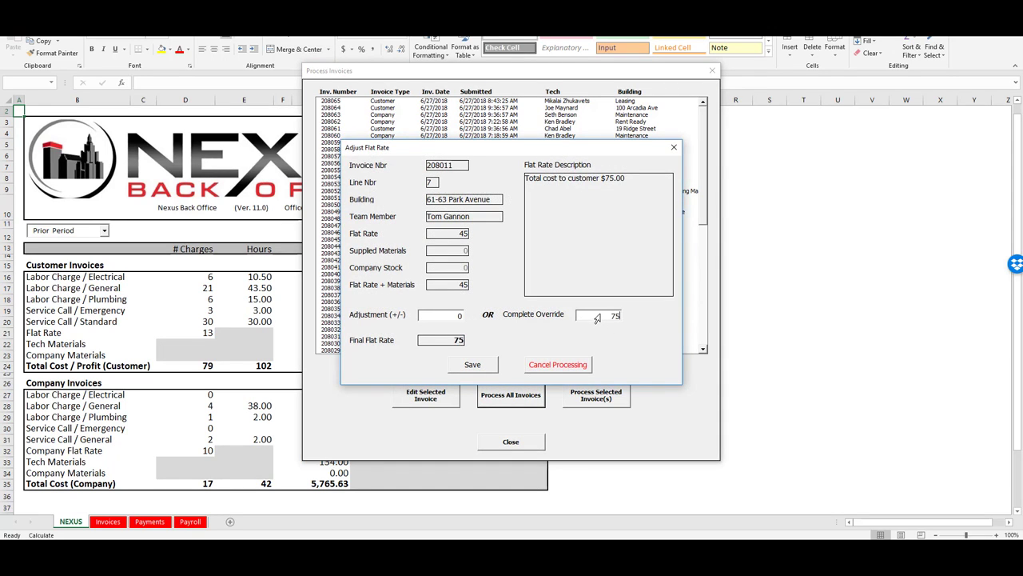
pyautogui.click(494, 364)
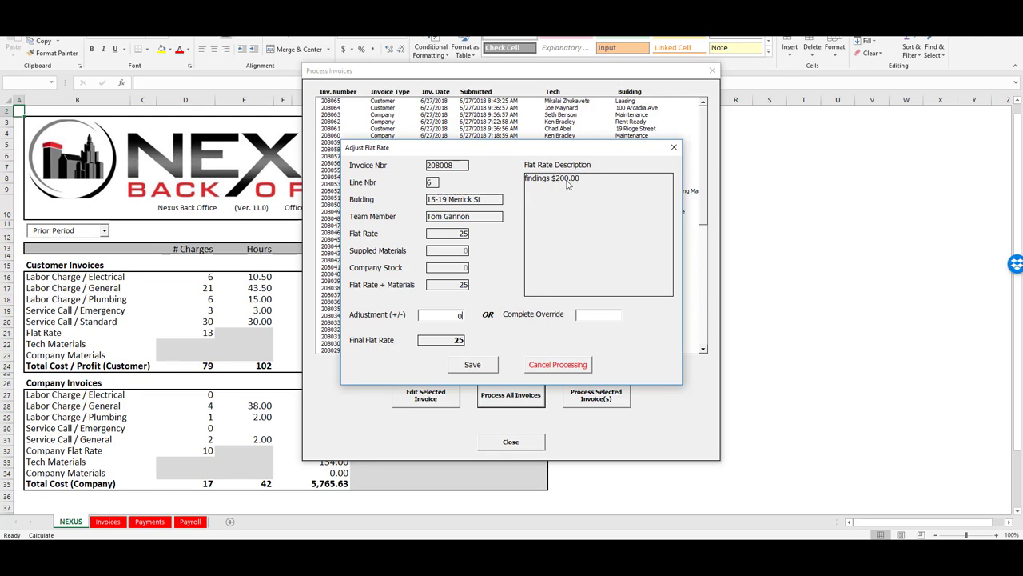
# Override invoices 208008, 208003, 207999 and 207997 to 200, 595, 425 and 500, starting processing
pyautogui.click(602, 317)
pyautogui.write('200')
pyautogui.click(474, 366)
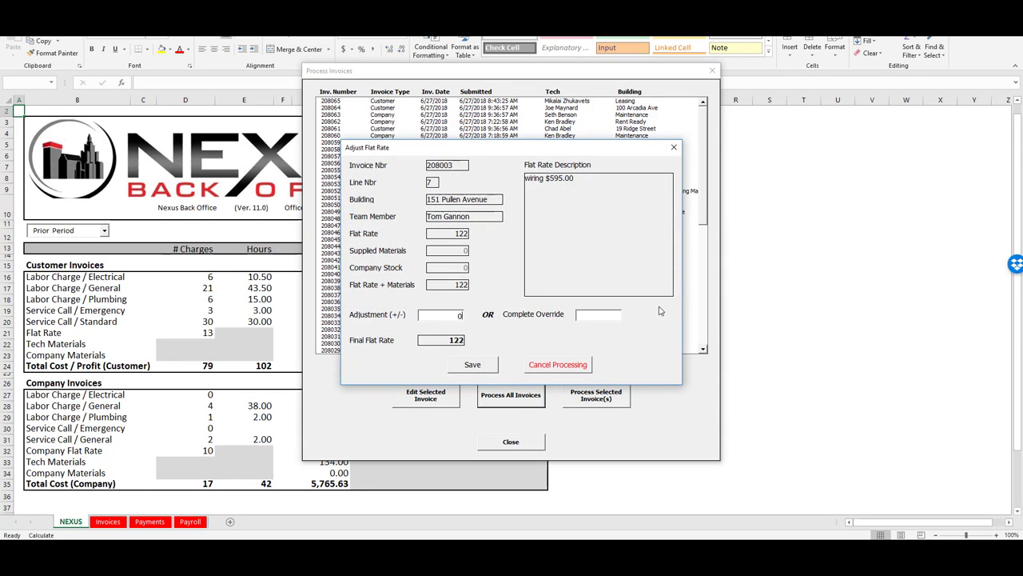
pyautogui.click(607, 317)
pyautogui.write('595')
pyautogui.click(473, 366)
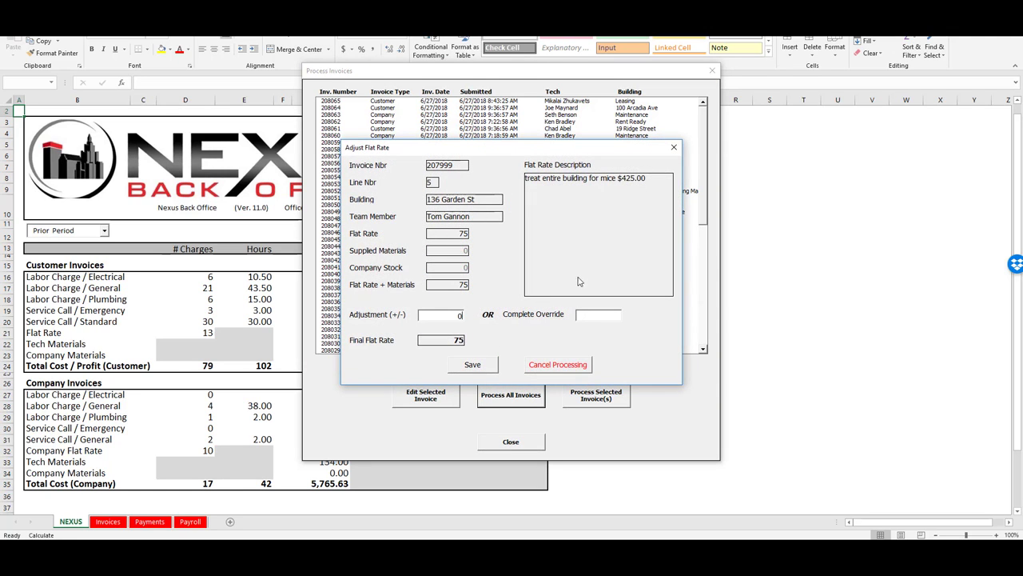
pyautogui.click(598, 318)
pyautogui.write('425')
pyautogui.click(471, 365)
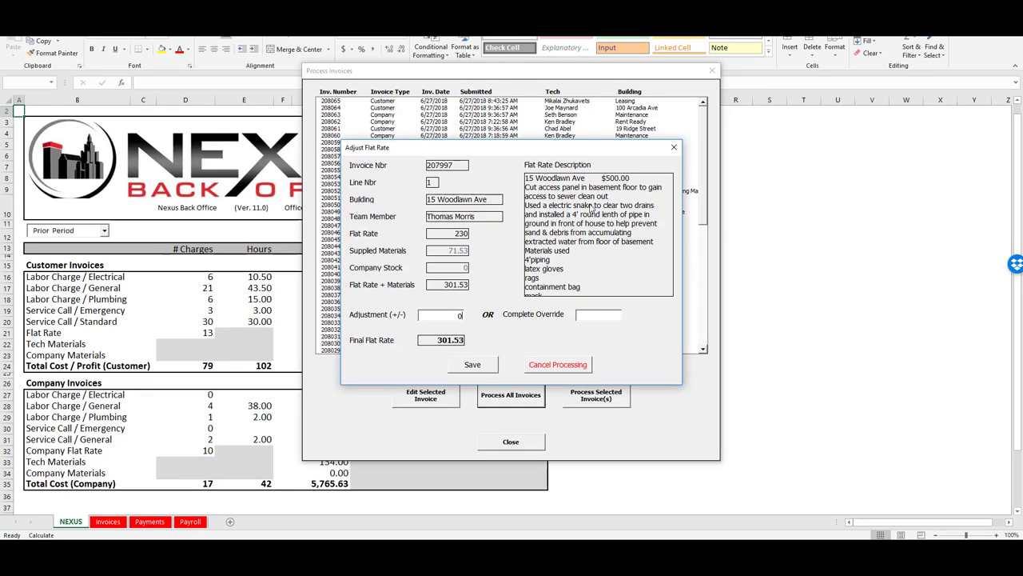
pyautogui.click(598, 317)
pyautogui.write('500')
pyautogui.click(471, 364)
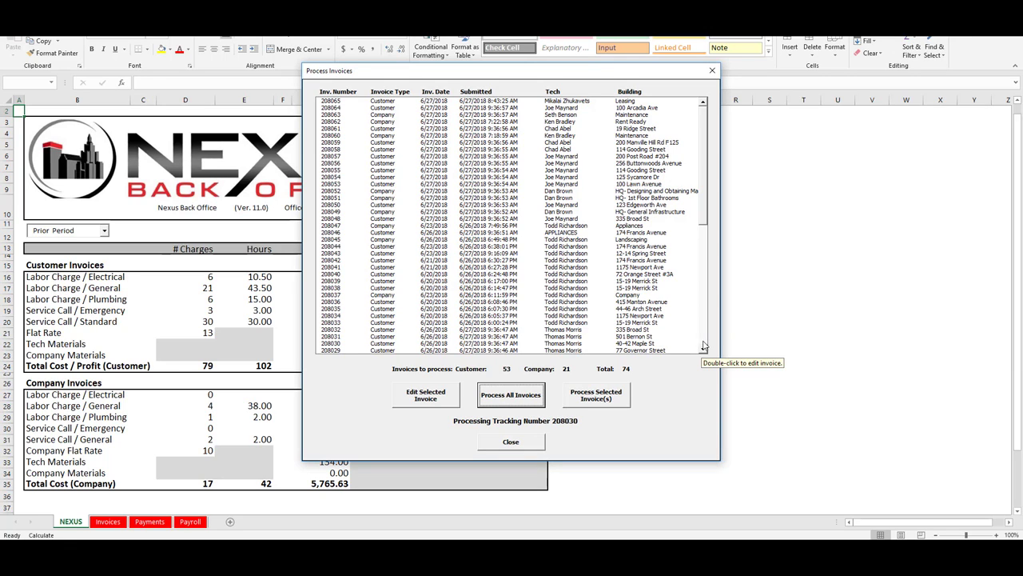
# Page the invoice list down to show invoices from 208029 onward
pyautogui.click(703, 342)
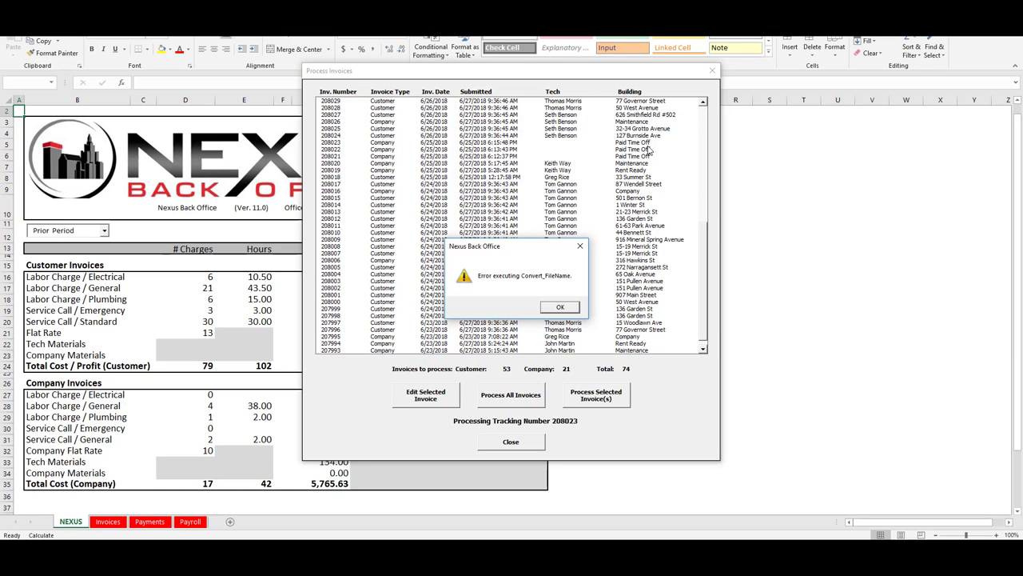
# Dismiss the repeated Convert_FileName errors and VB error reports, advancing processing to tracking number 208021
pyautogui.click(564, 309)
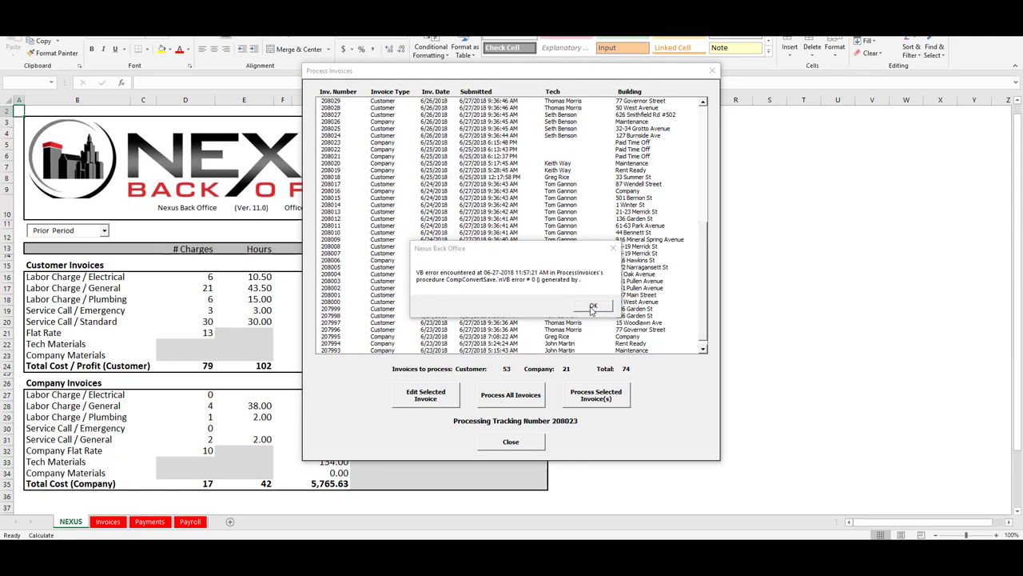
pyautogui.click(594, 309)
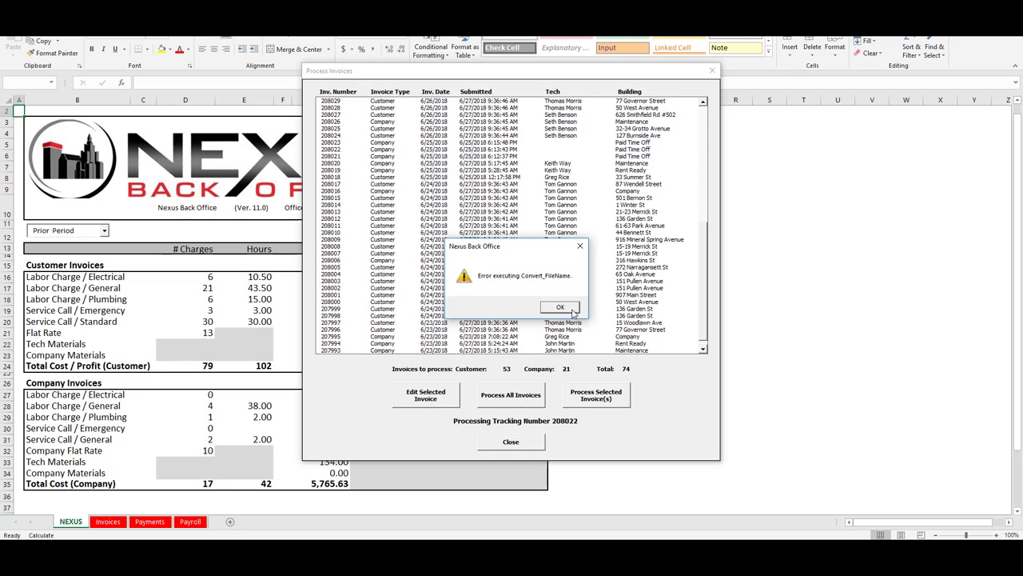
pyautogui.click(570, 310)
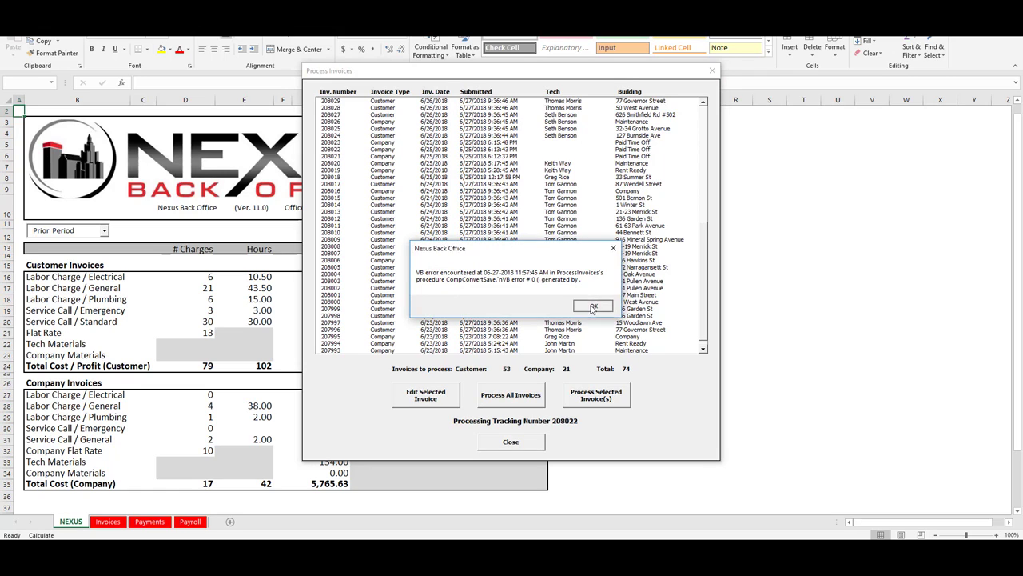
pyautogui.click(593, 307)
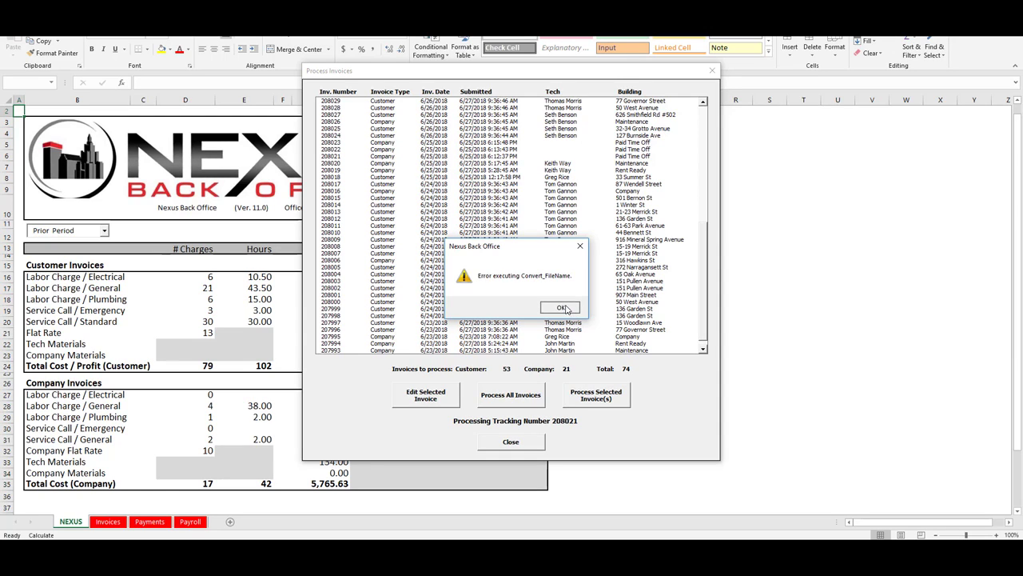
pyautogui.click(561, 308)
# Acknowledge the follow-up message so processing completes all 74 invoices
pyautogui.click(588, 309)
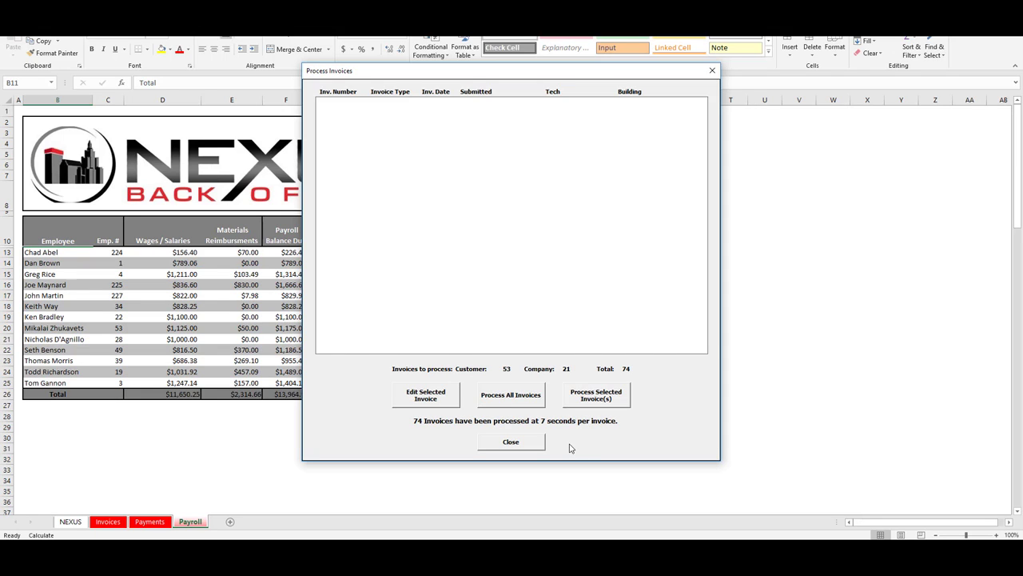
# Close the Process Invoices window to show the Payroll sheet totals
pyautogui.click(513, 445)
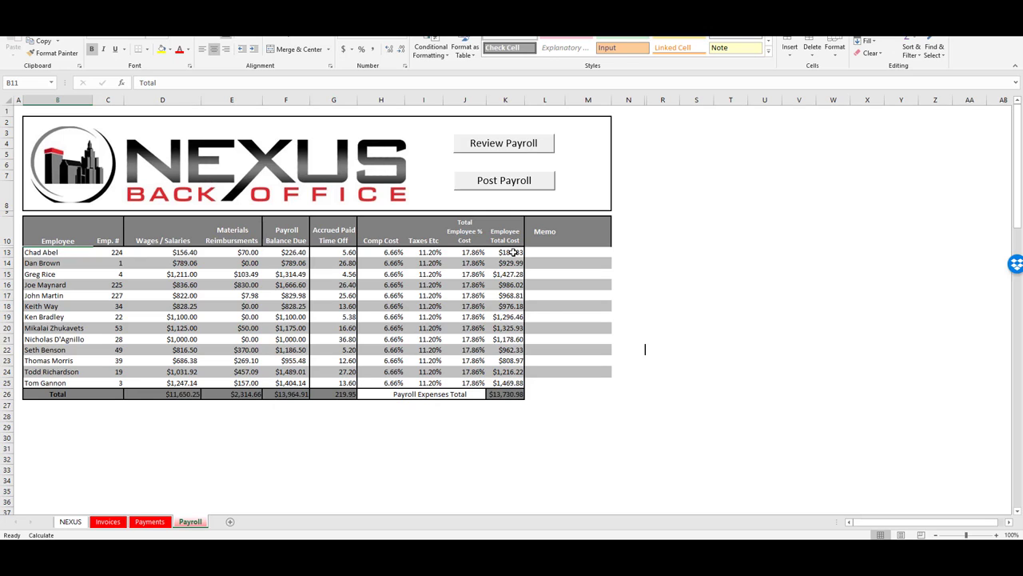
pyautogui.click(514, 151)
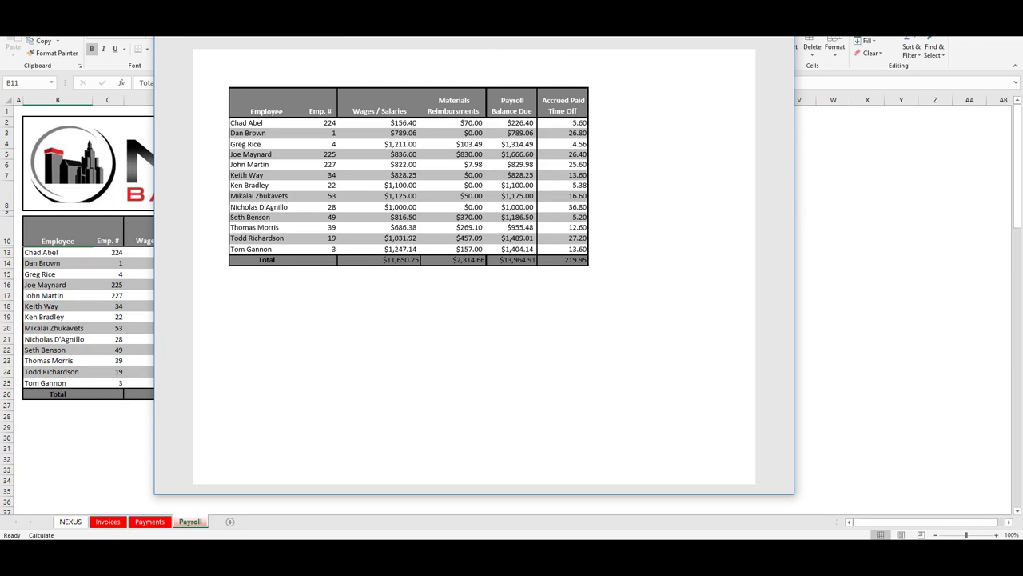
pyautogui.click(126, 458)
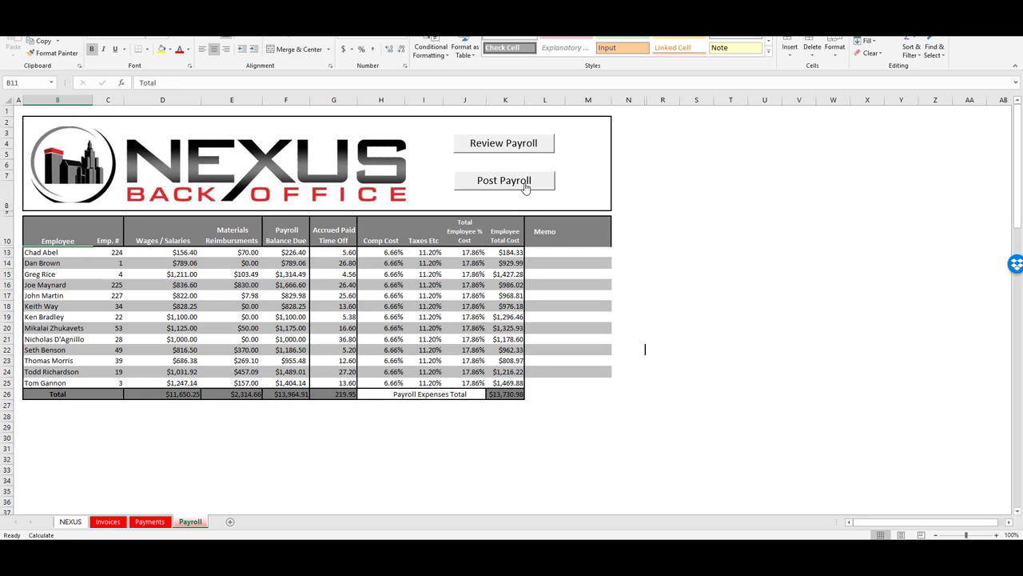
# Post the payroll, saving BillImport - 6-27-2018.xlsx to the Imports folder
pyautogui.click(525, 186)
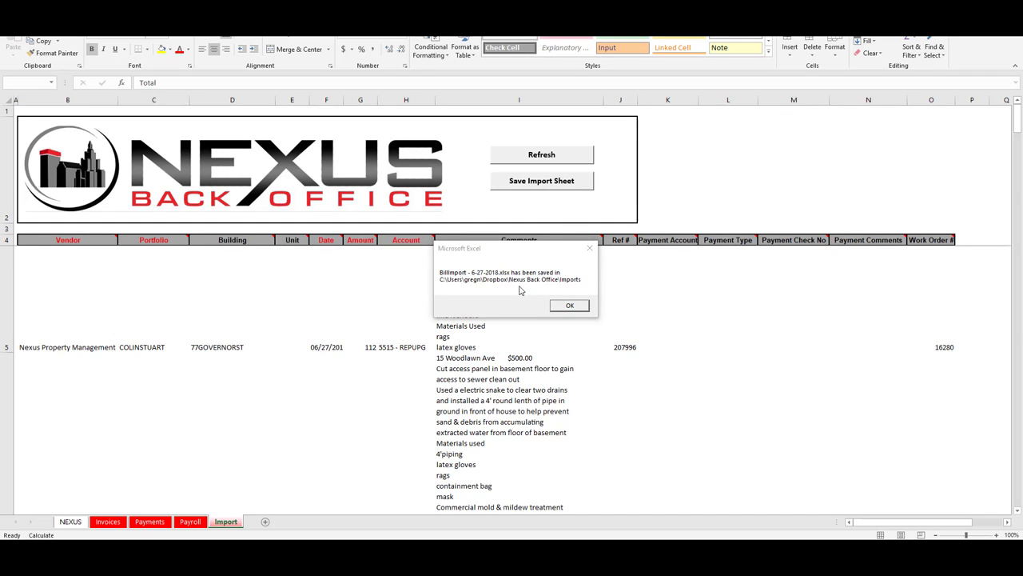
# Confirm the BillImport - 6-27-2018.xlsx saved message
pyautogui.click(570, 306)
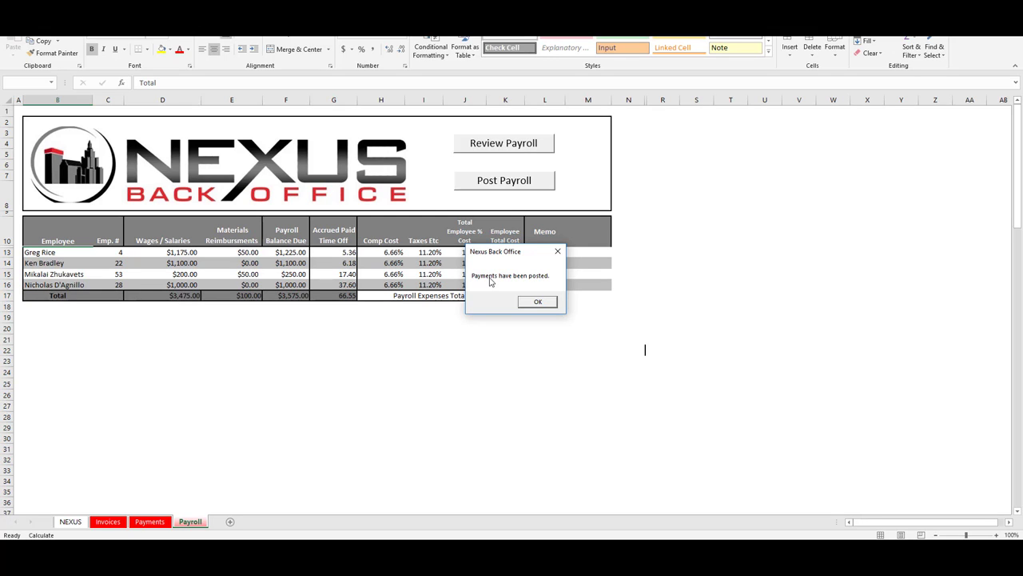
# Close the 'Payments have been posted.' confirmation
pyautogui.click(540, 303)
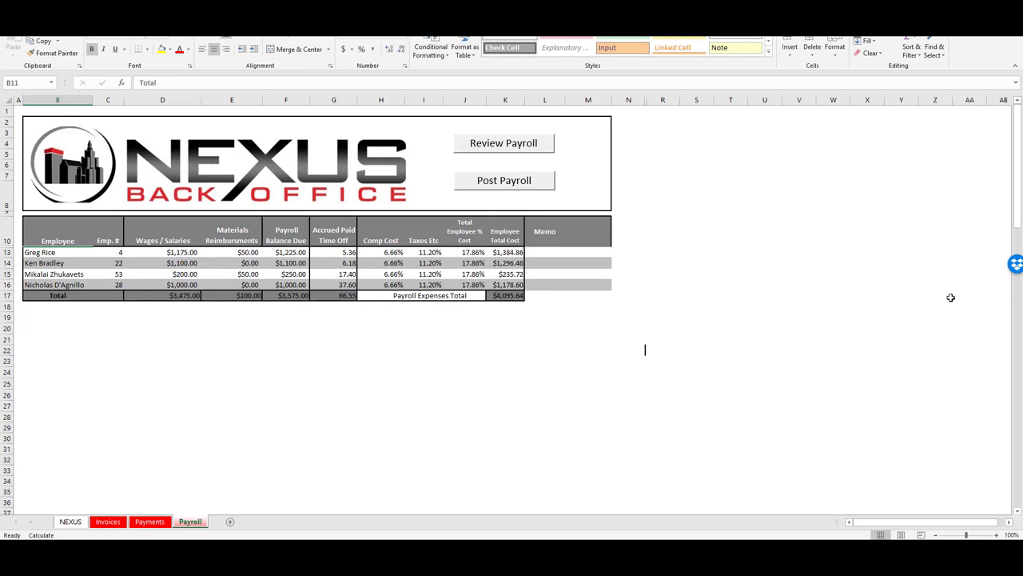
# Switch to the Invoices sheet with its empty Curr. Period table
pyautogui.click(114, 523)
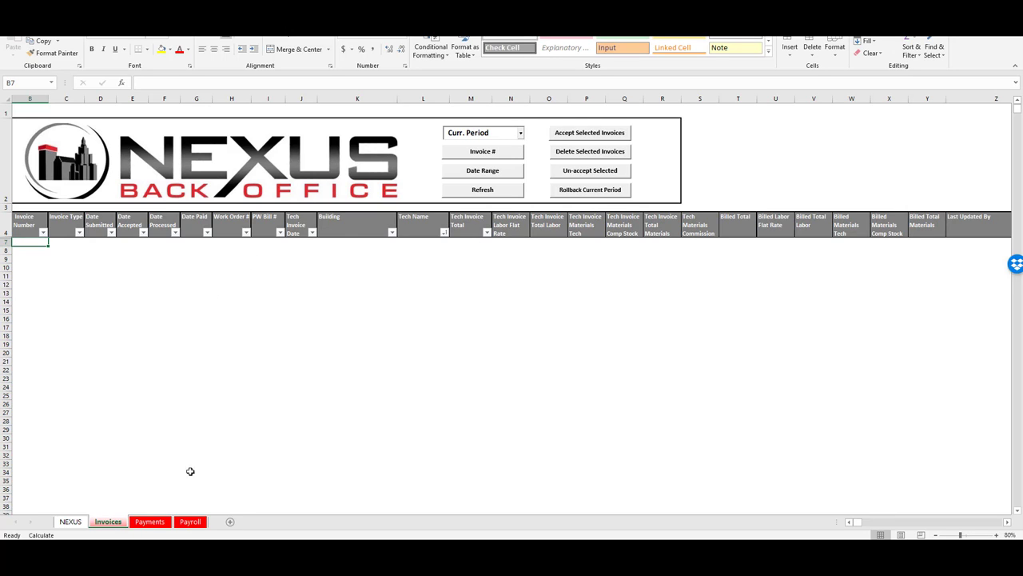
# Set the invoice period dropdown to Prior Period
pyautogui.click(521, 134)
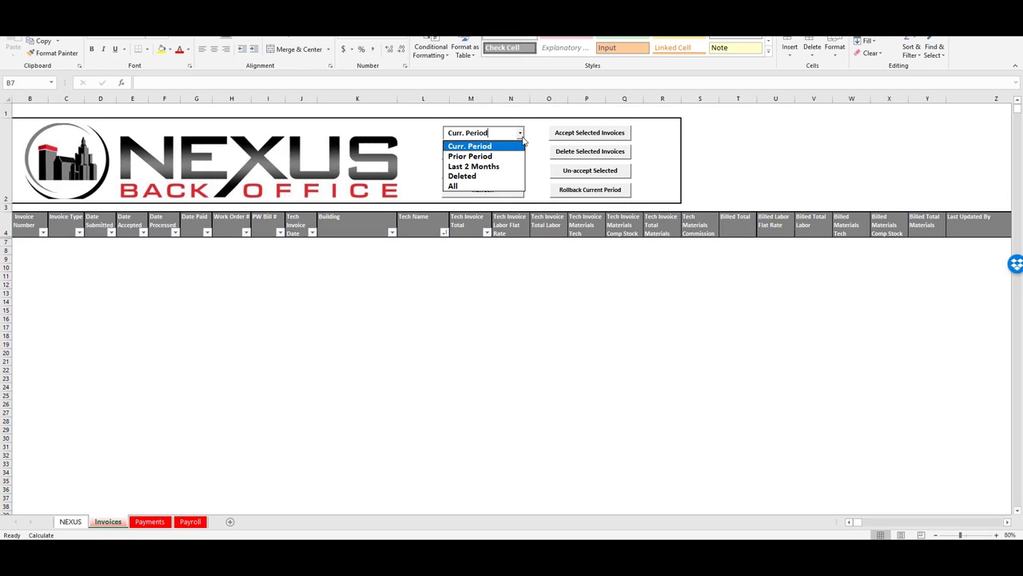
pyautogui.click(485, 156)
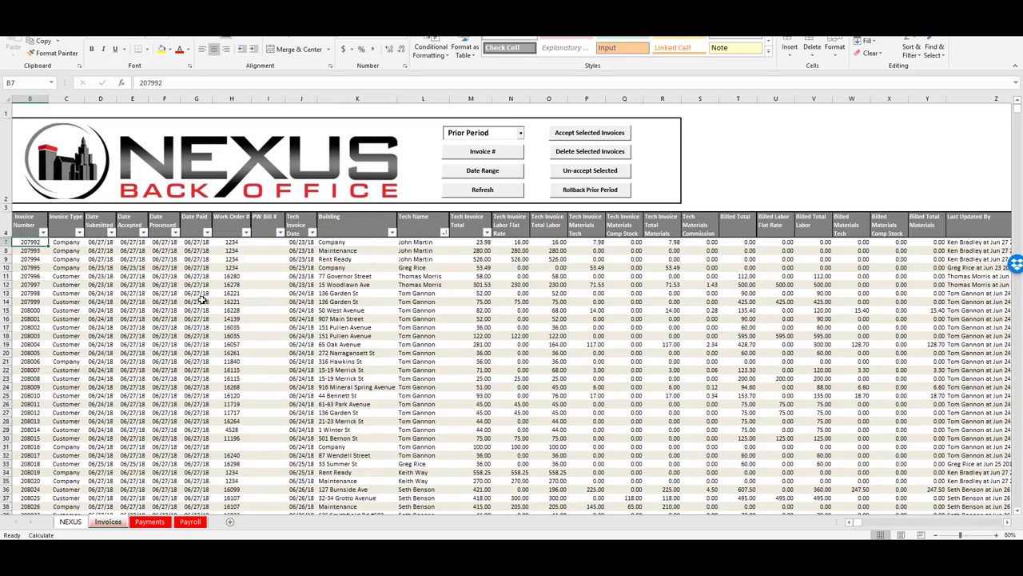
pyautogui.scroll(-5, 203, 299)
pyautogui.scroll(-5, 203, 299)
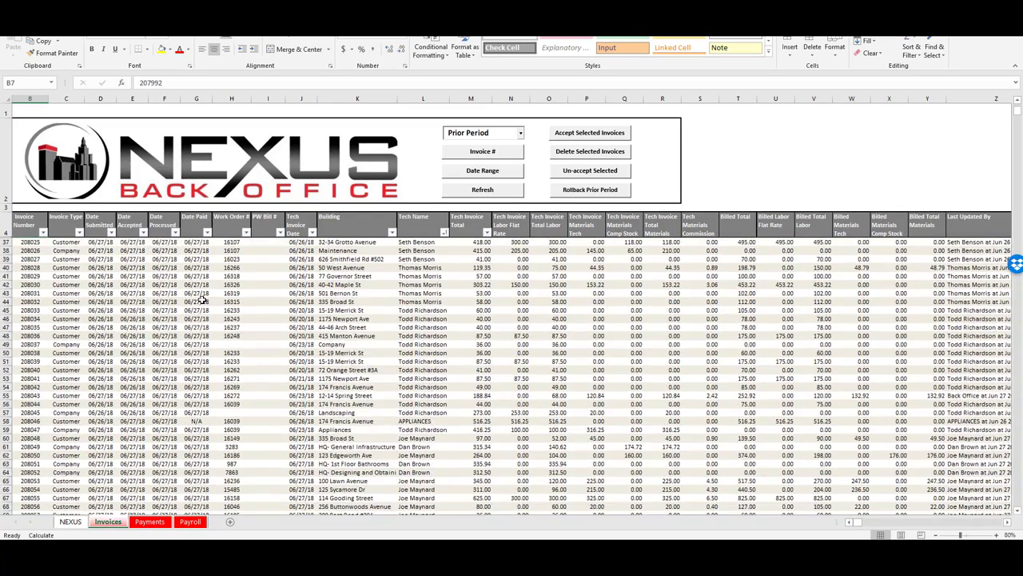
pyautogui.scroll(-5, 202, 298)
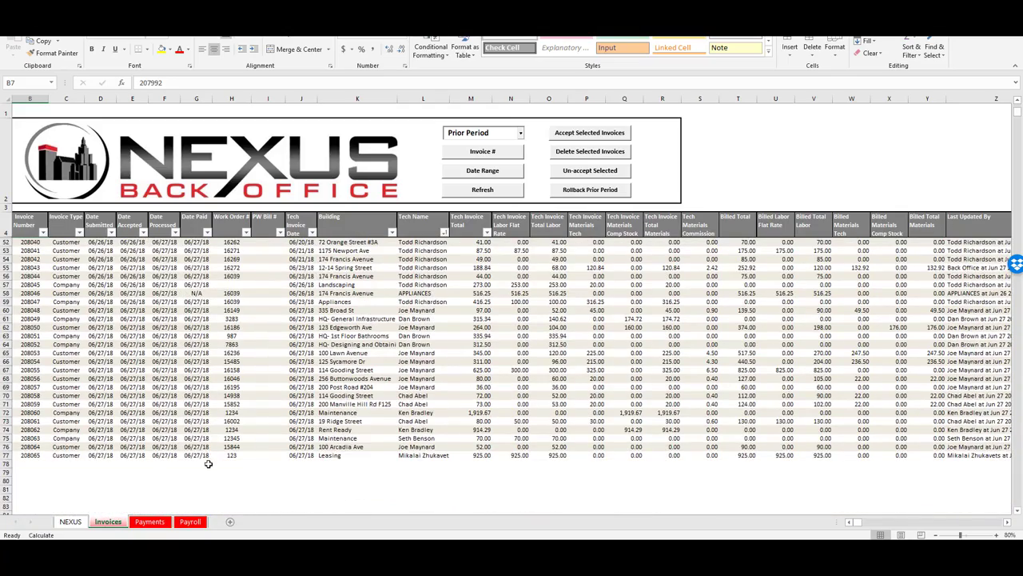
pyautogui.scroll(4, 327, 401)
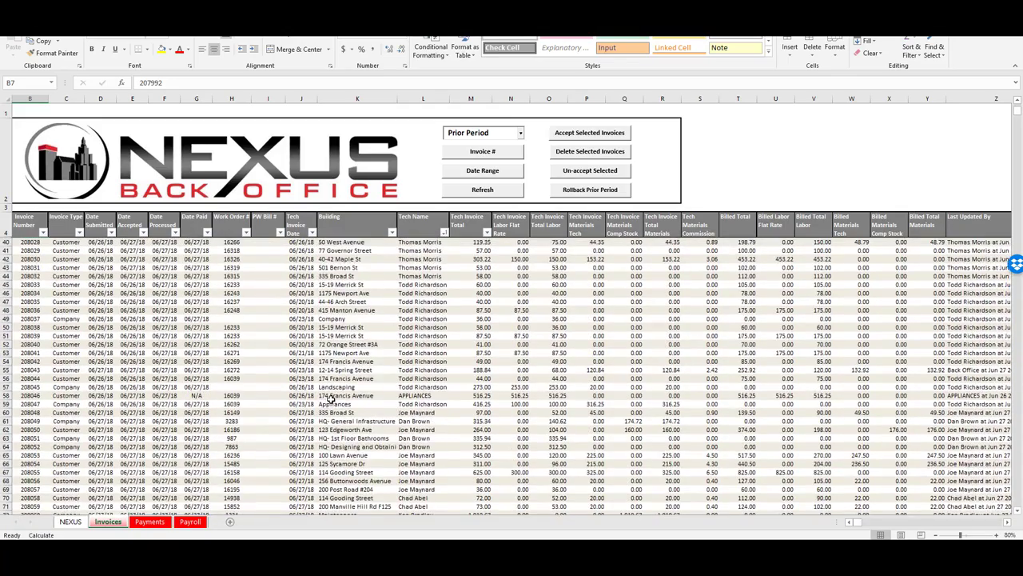
pyautogui.scroll(5, 331, 398)
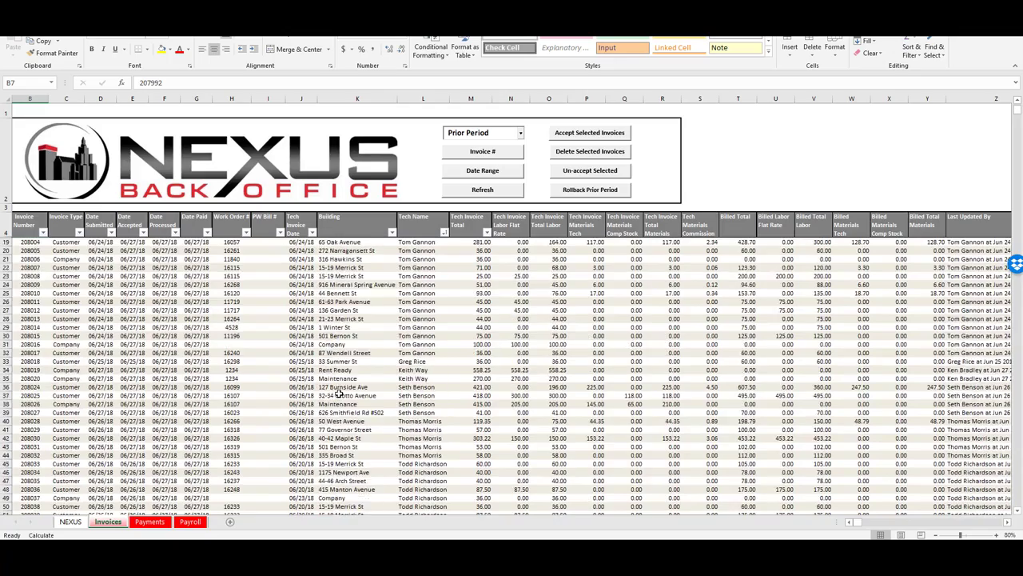
pyautogui.scroll(6, 339, 393)
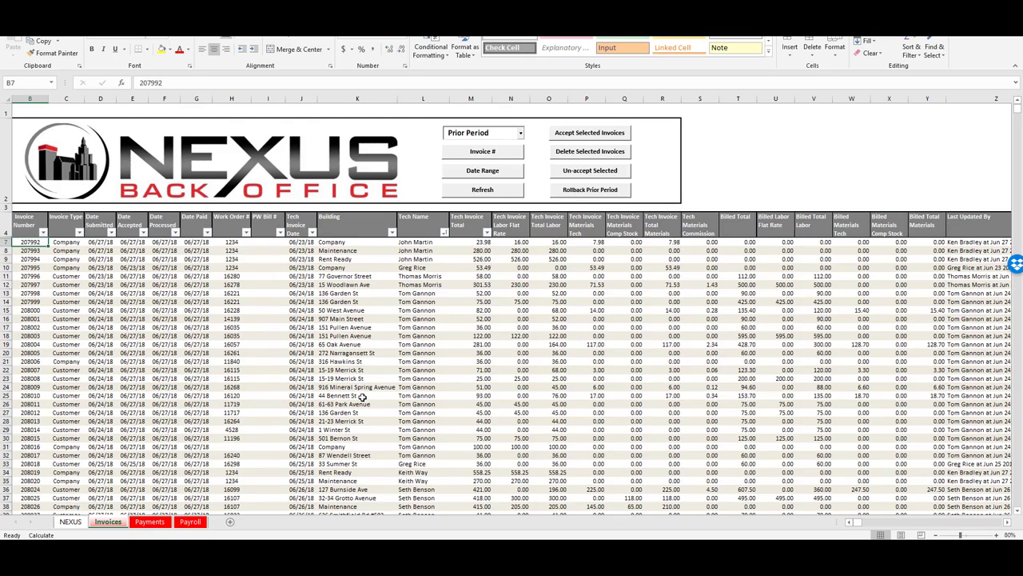
pyautogui.click(267, 241)
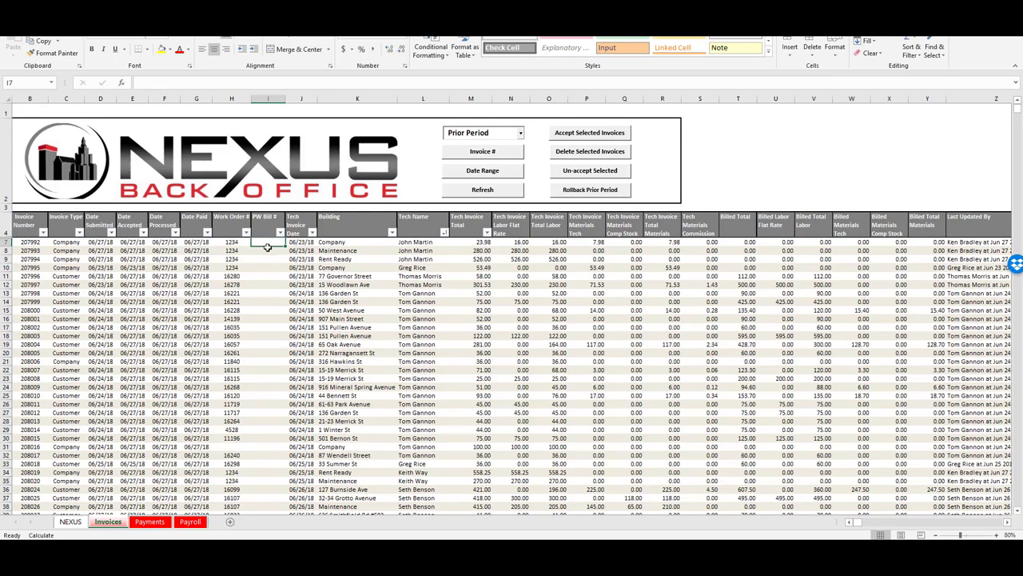
pyautogui.click(267, 251)
pyautogui.click(266, 259)
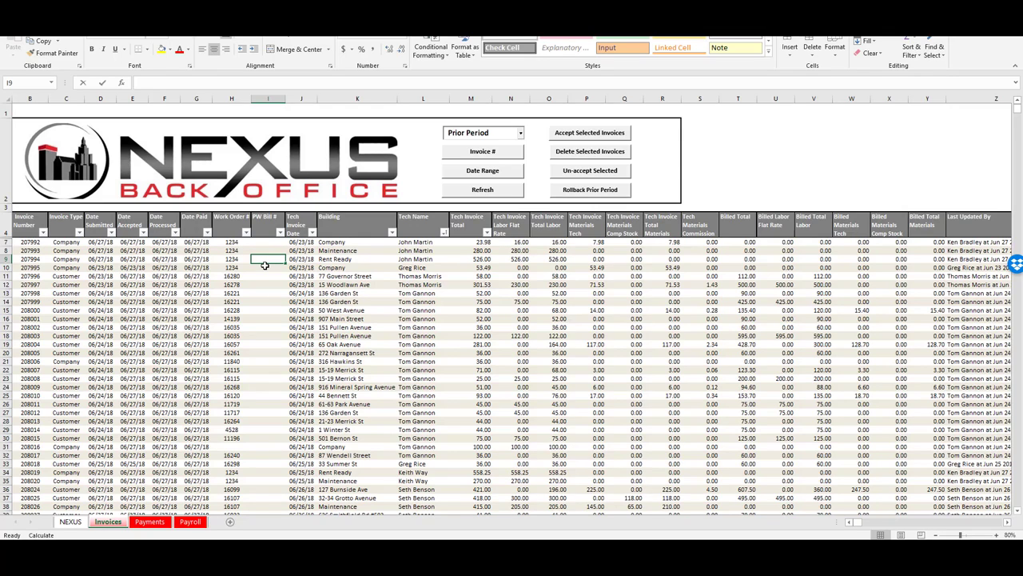
pyautogui.write('12345')
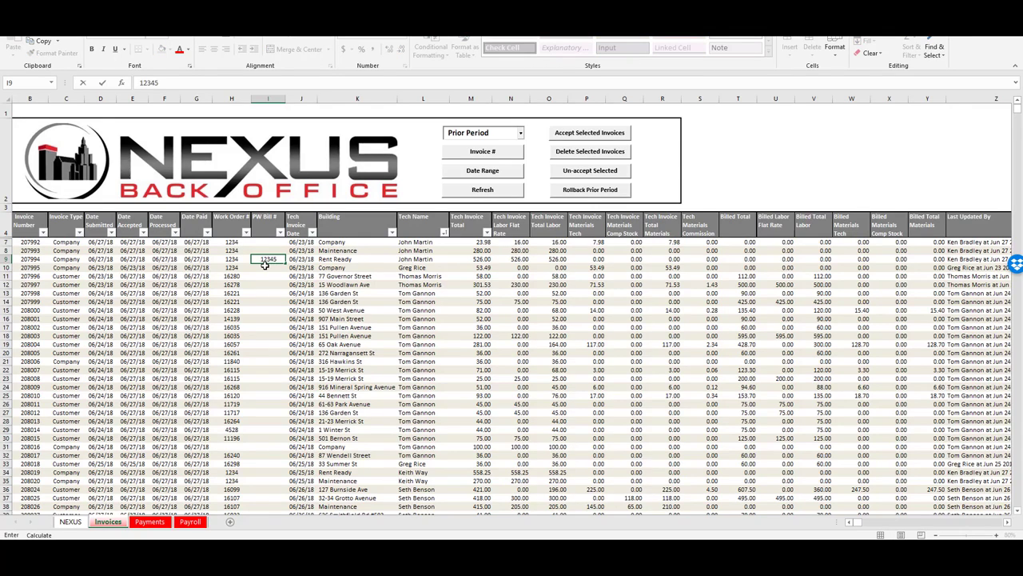
pyautogui.press('Return')
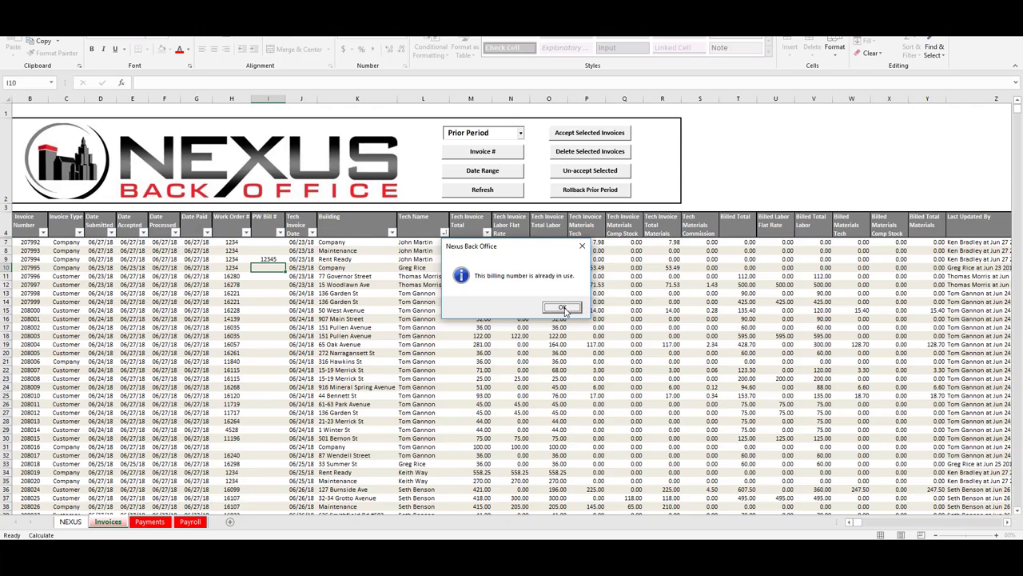
pyautogui.click(563, 309)
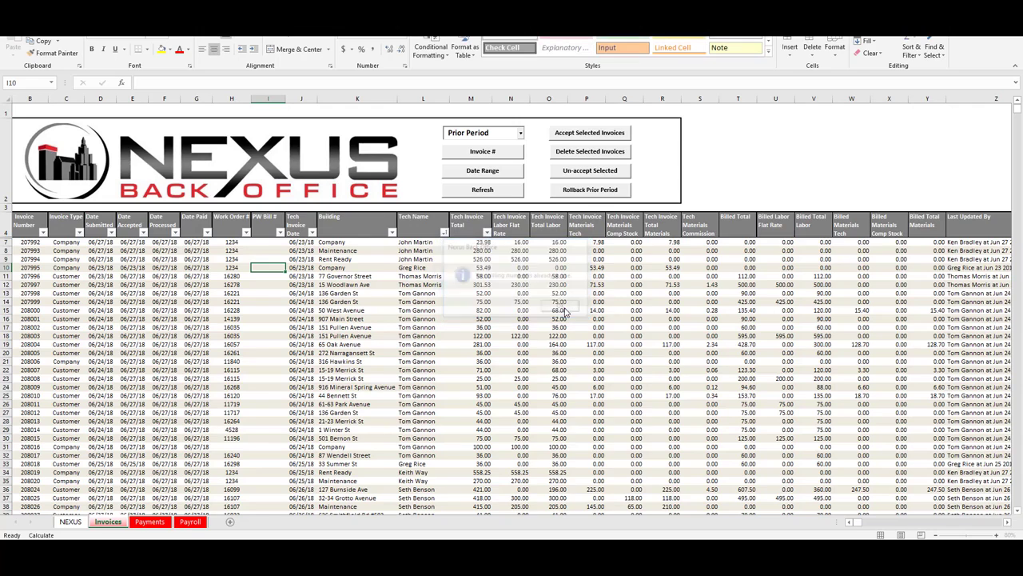
pyautogui.click(272, 259)
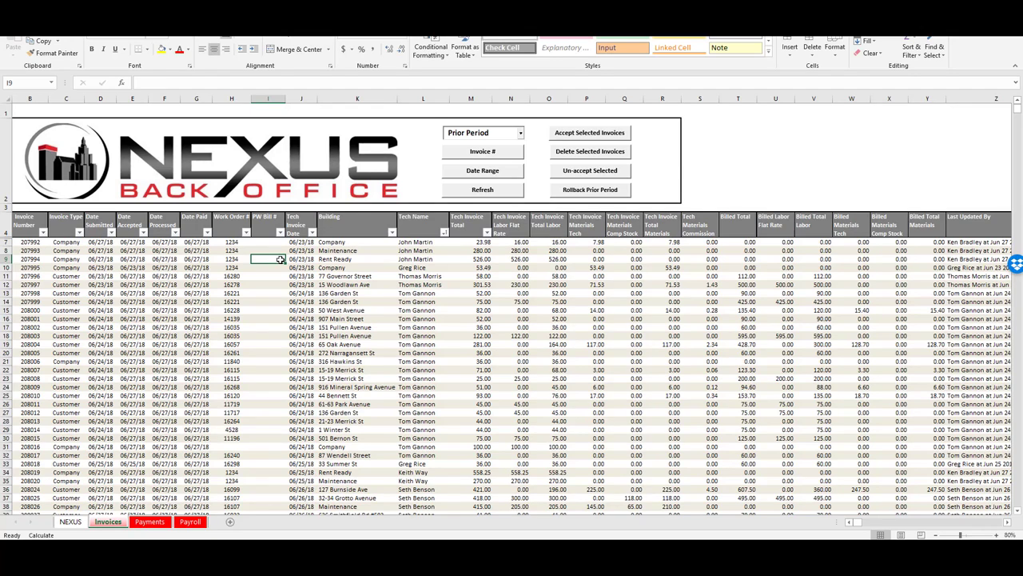
pyautogui.write('12345')
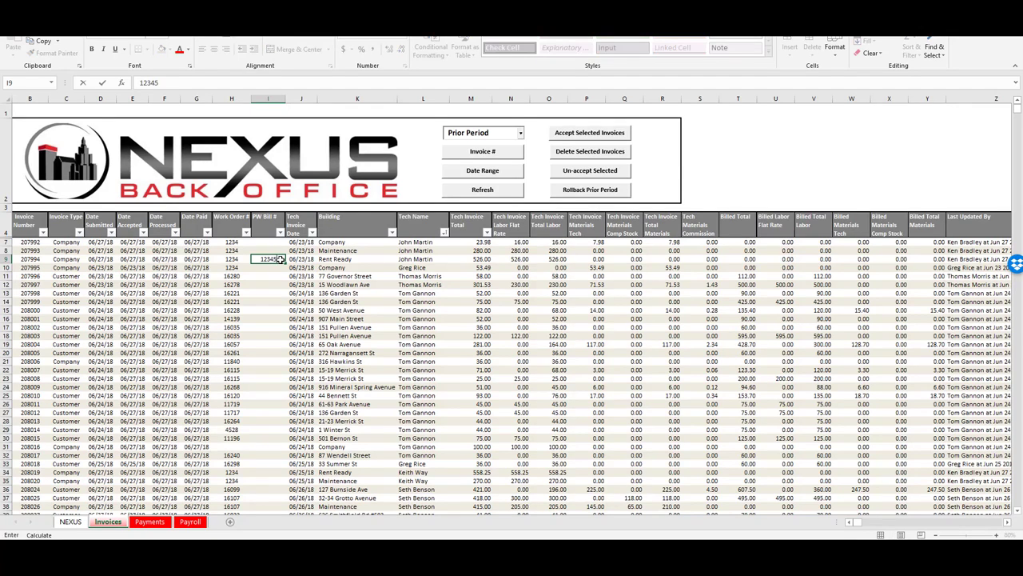
pyautogui.press('Return')
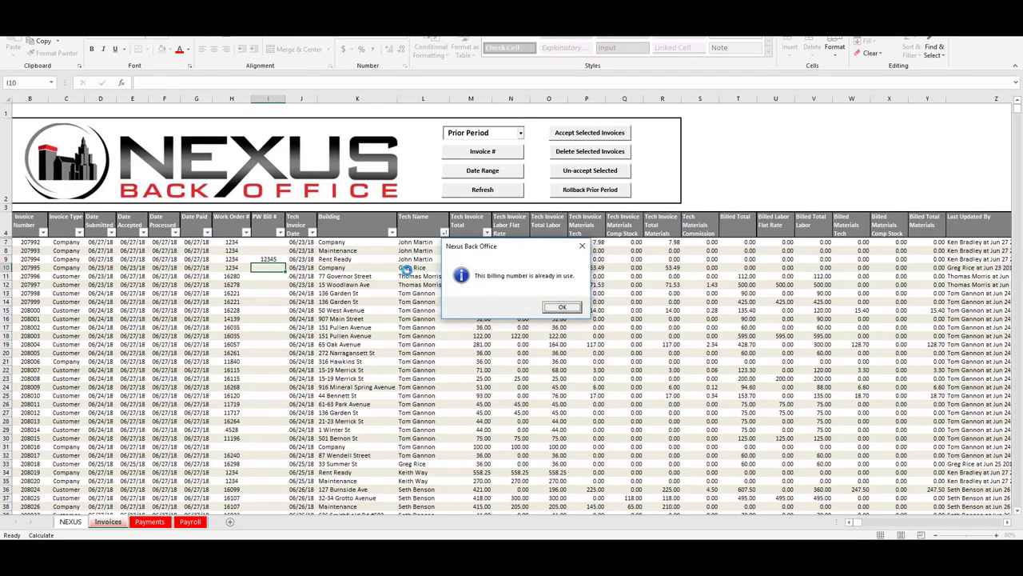
pyautogui.click(563, 308)
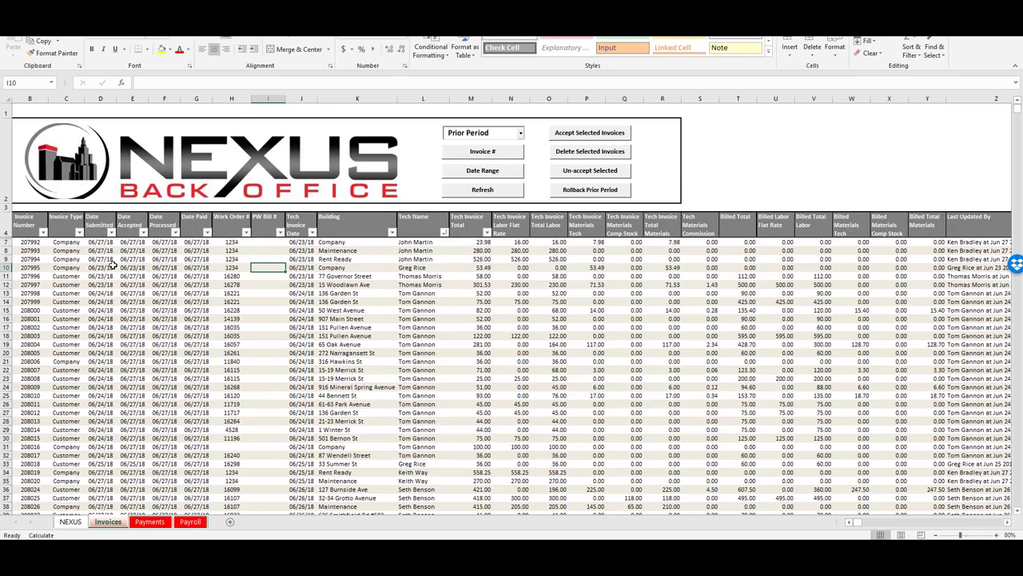